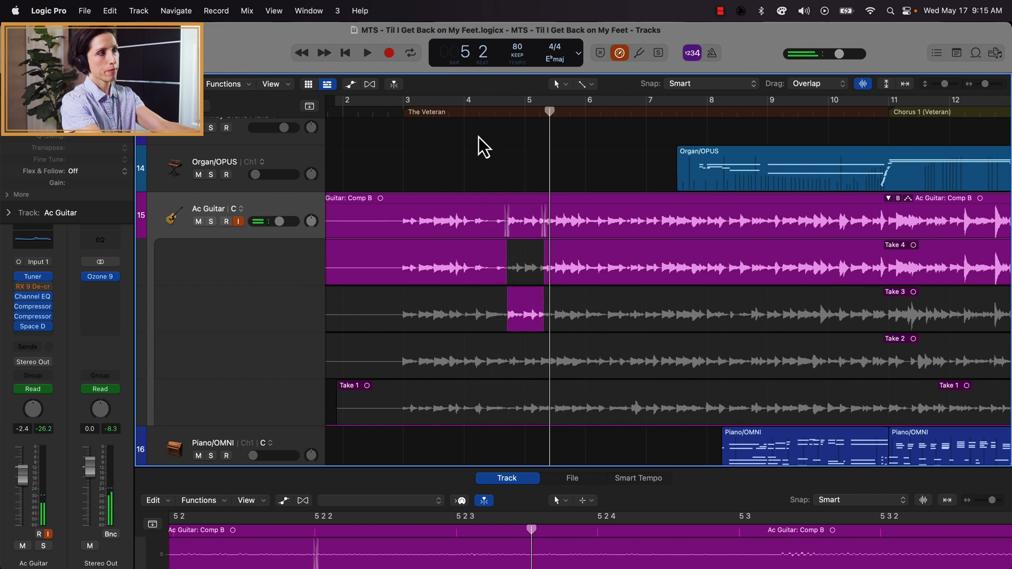
Audition the acoustic guitar comp around bar 4 and comp in Take 2 from about beat 2 up to the Take 3 section
left_click(453, 112)
key("space")
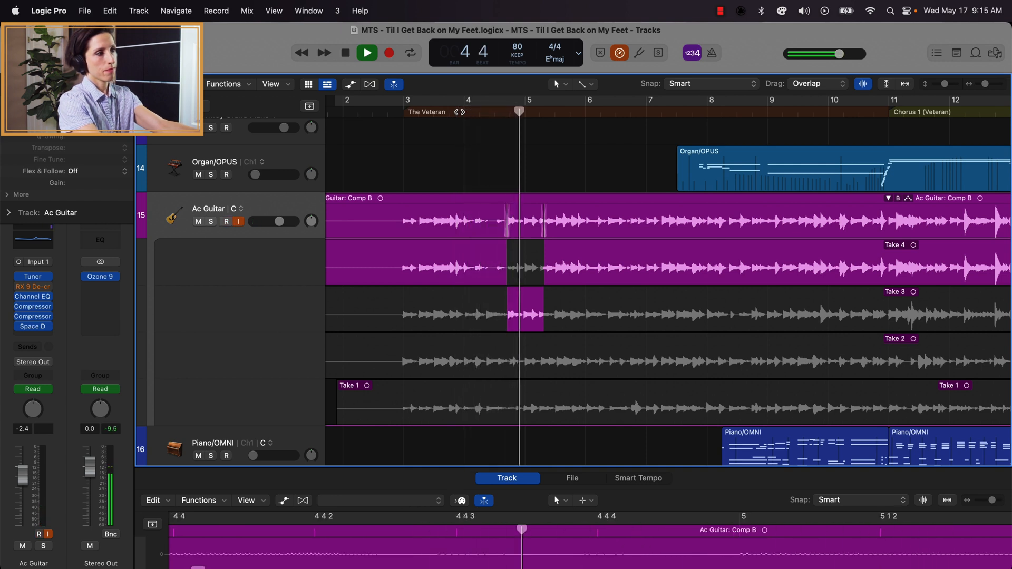
key("space")
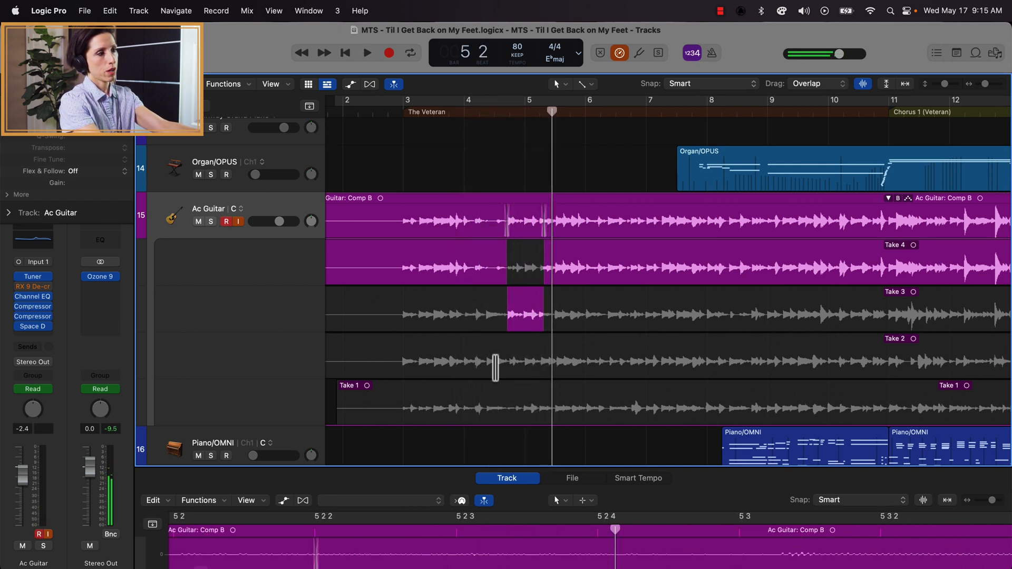
left_click_drag(491, 350, 507, 350)
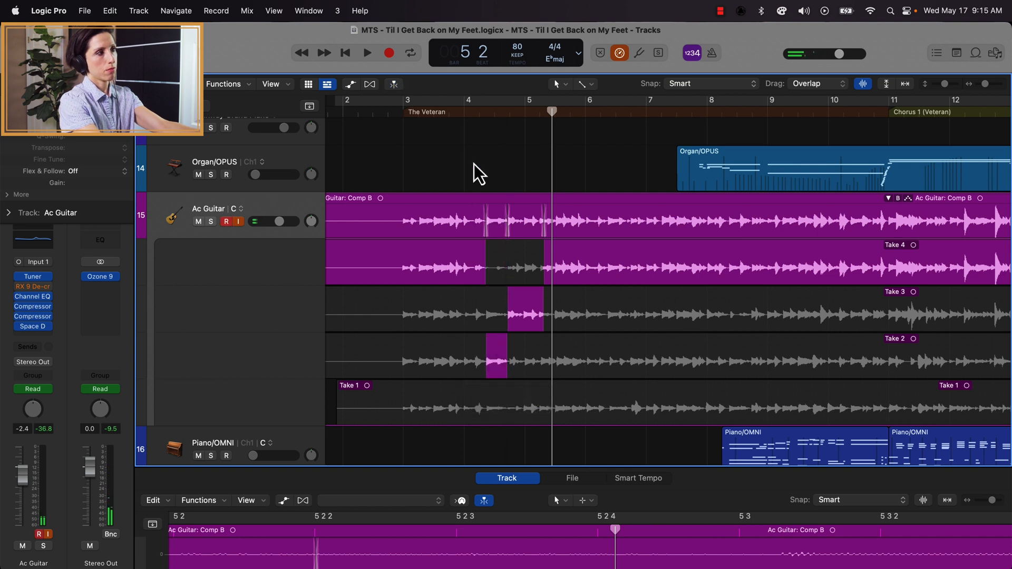
Play the comp from bar 4 and extend the Take 2 section later to just before bar 5
key("space")
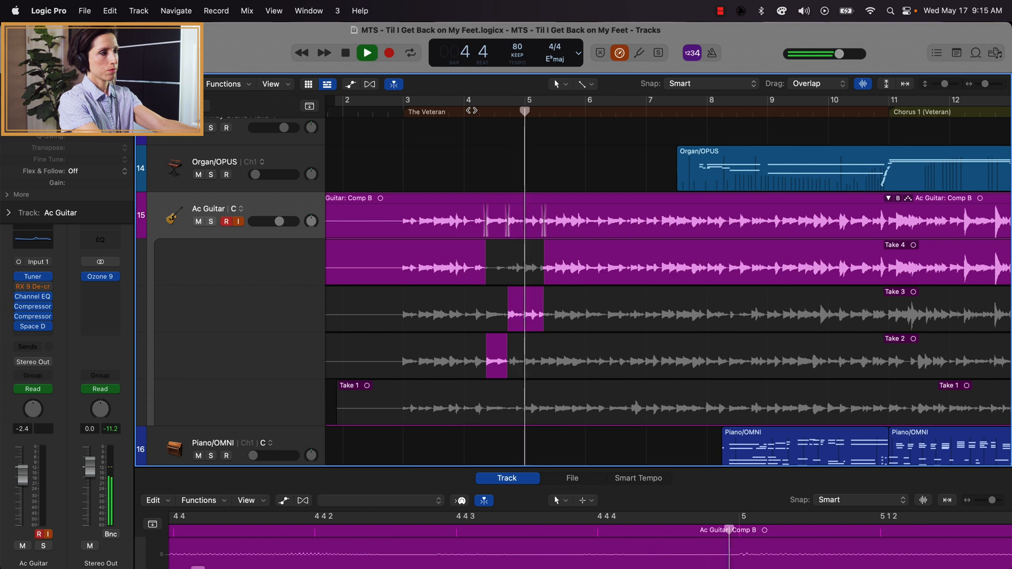
key("space")
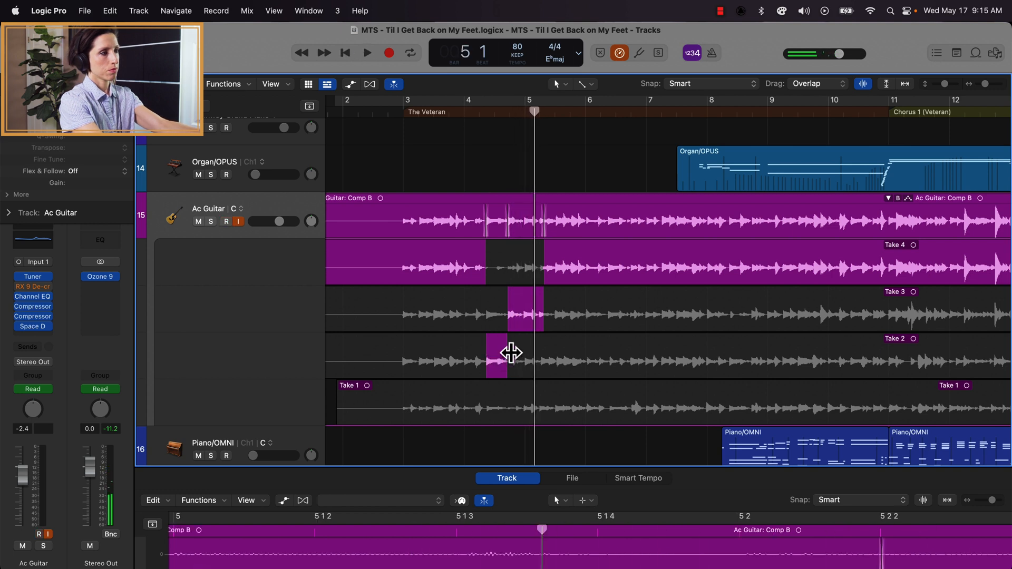
left_click_drag(509, 352, 526, 352)
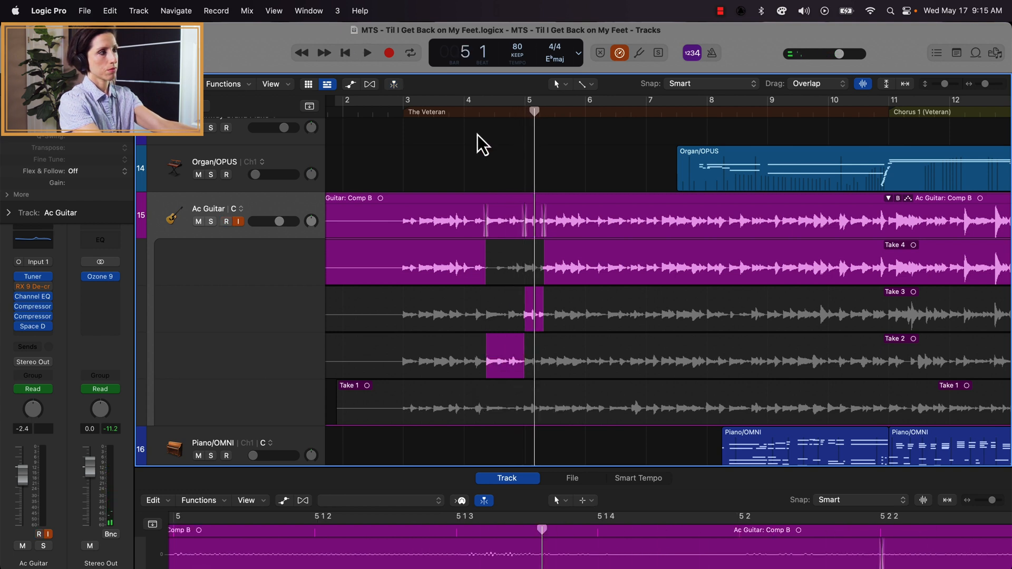
Play back the acoustic guitar comp from about bar 4 through bar 7 to check the take transitions
left_click(463, 113)
key("space")
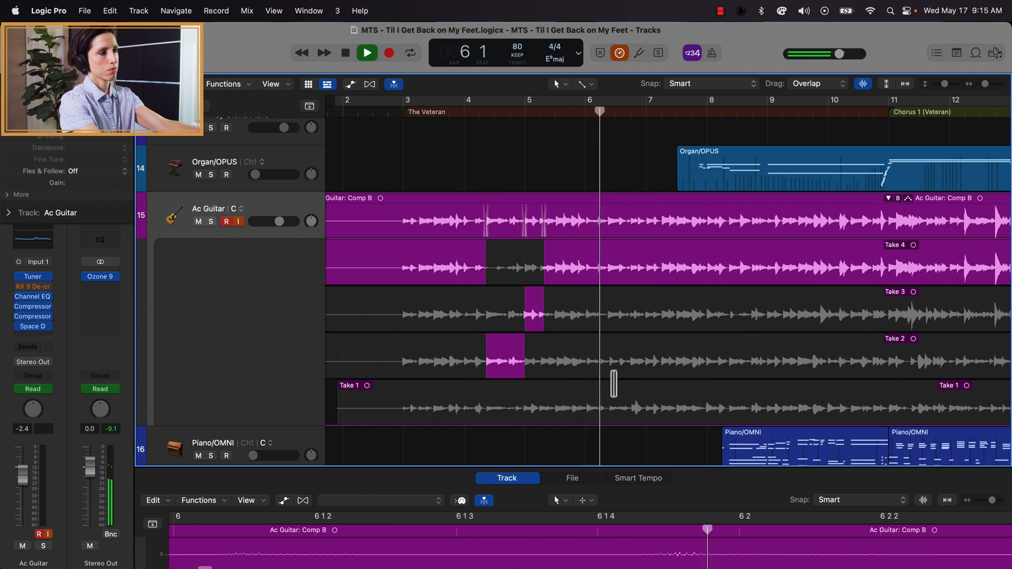
scroll(613, 383, "right", 4)
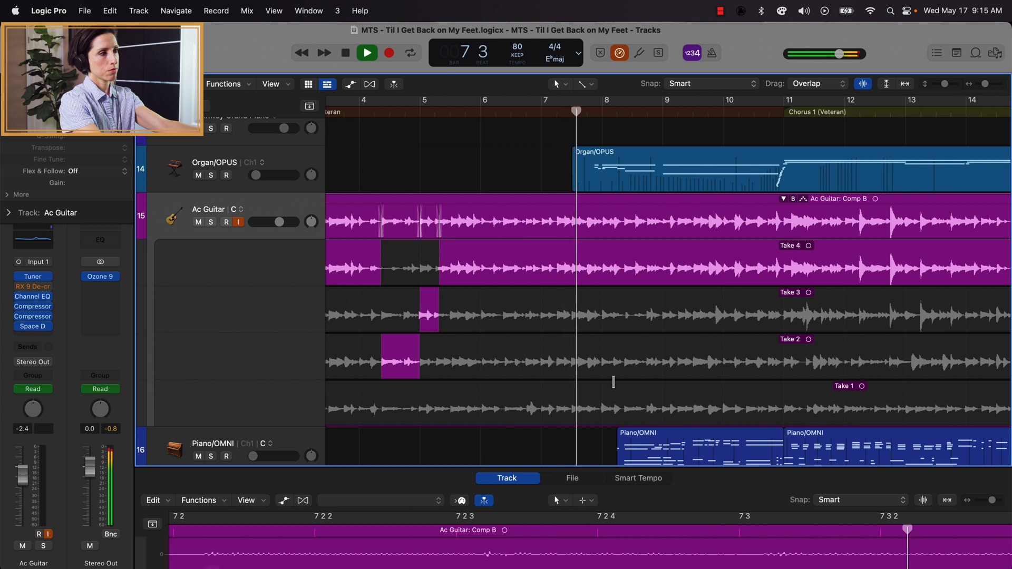
scroll(613, 382, "right", 2)
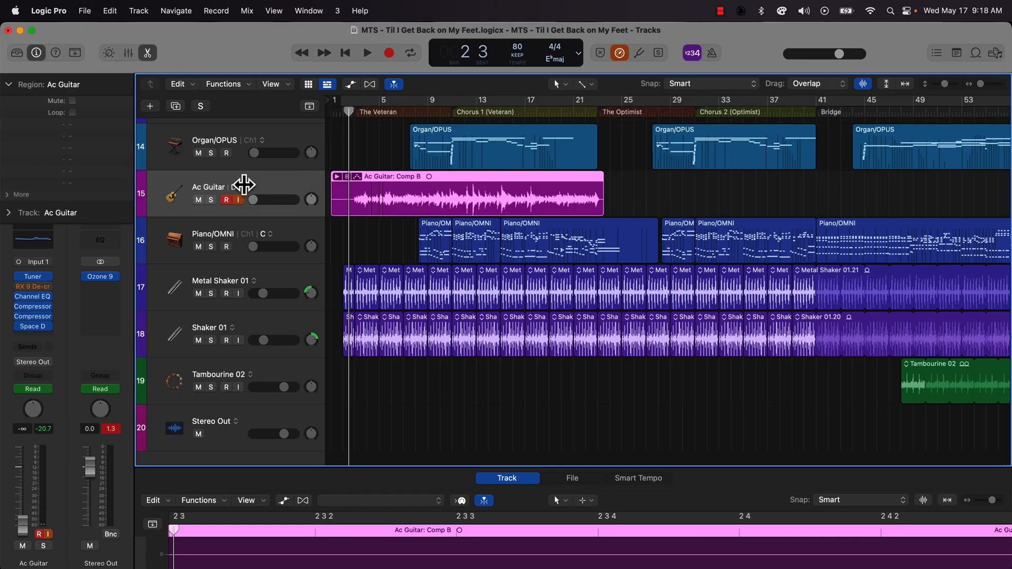
Duplicate the Ac Guitar track alternative and flatten and merge Comp B in the copy
left_click(240, 188)
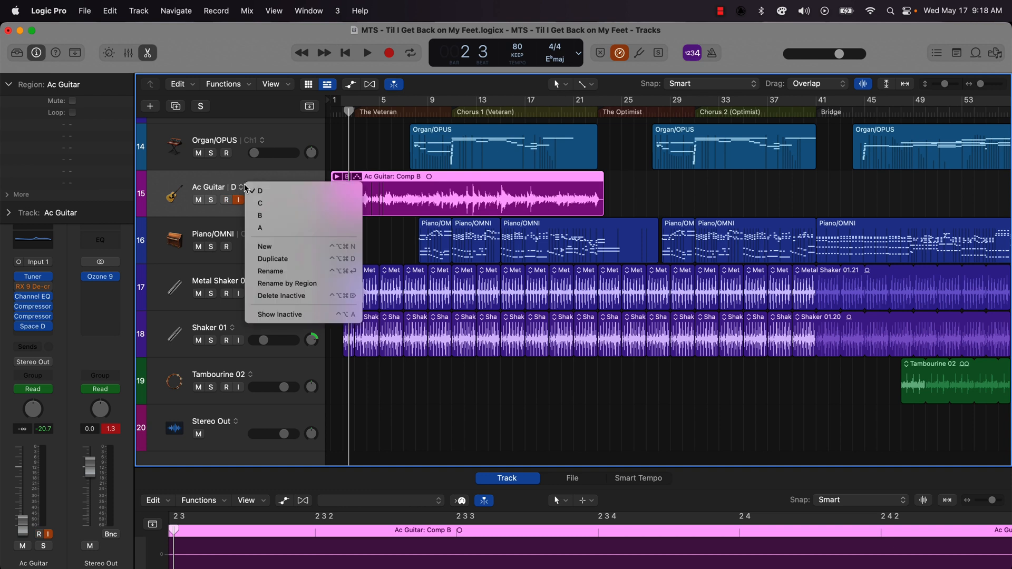
left_click(273, 259)
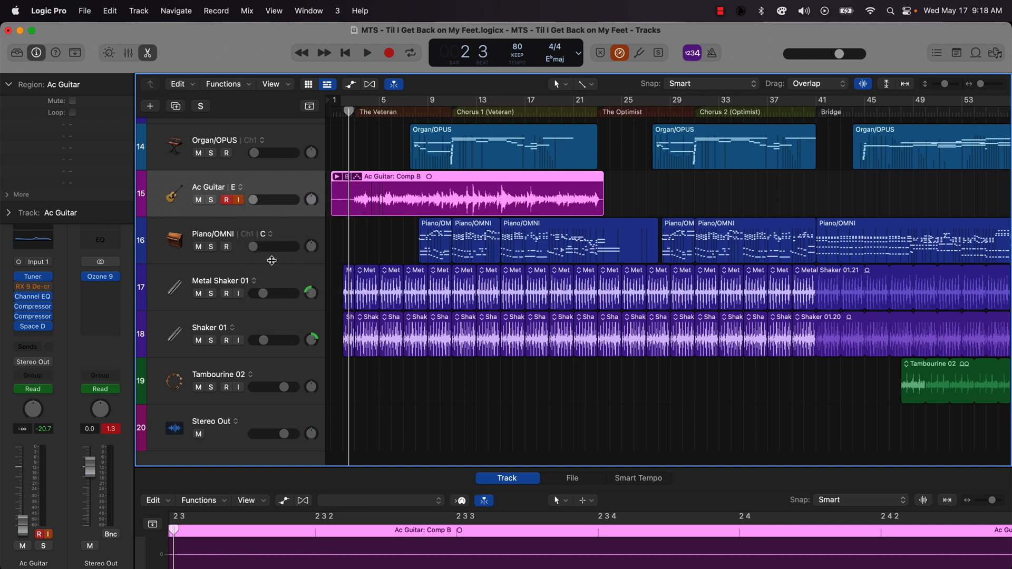
left_click(347, 180)
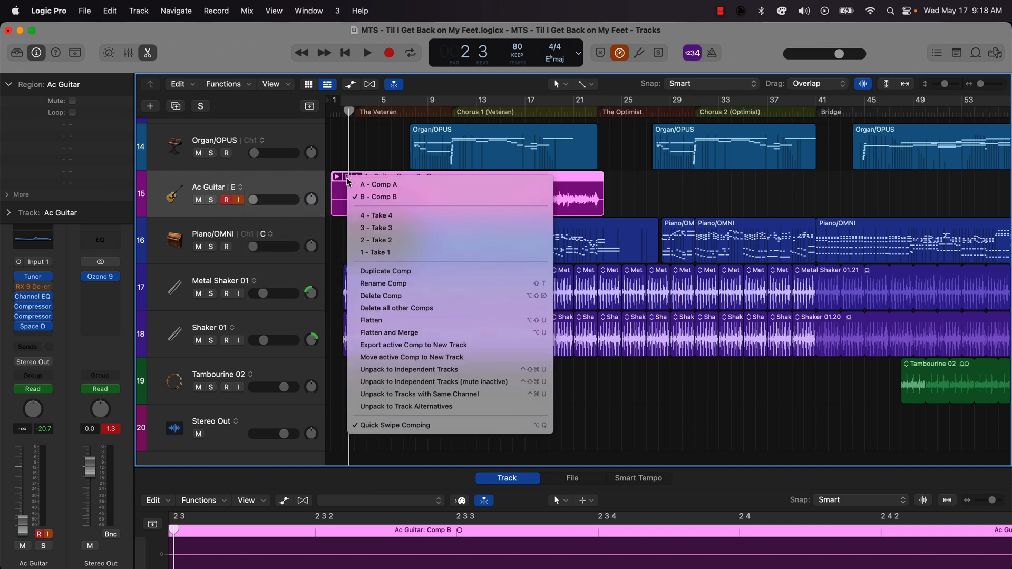
left_click(383, 333)
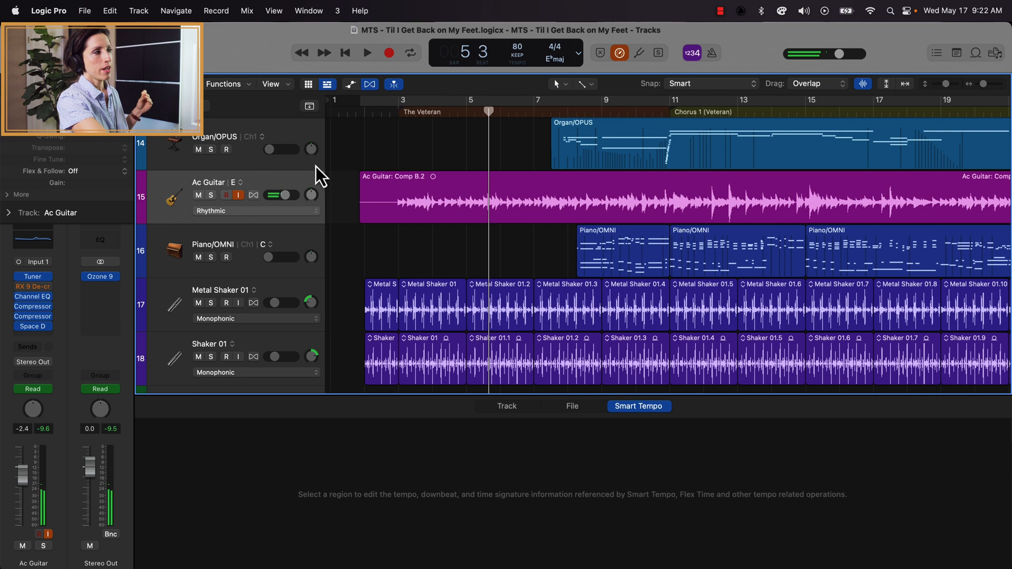
Enable Flex on the Ac Guitar track and show its merged region in an enlarged Track editor
left_click(255, 196)
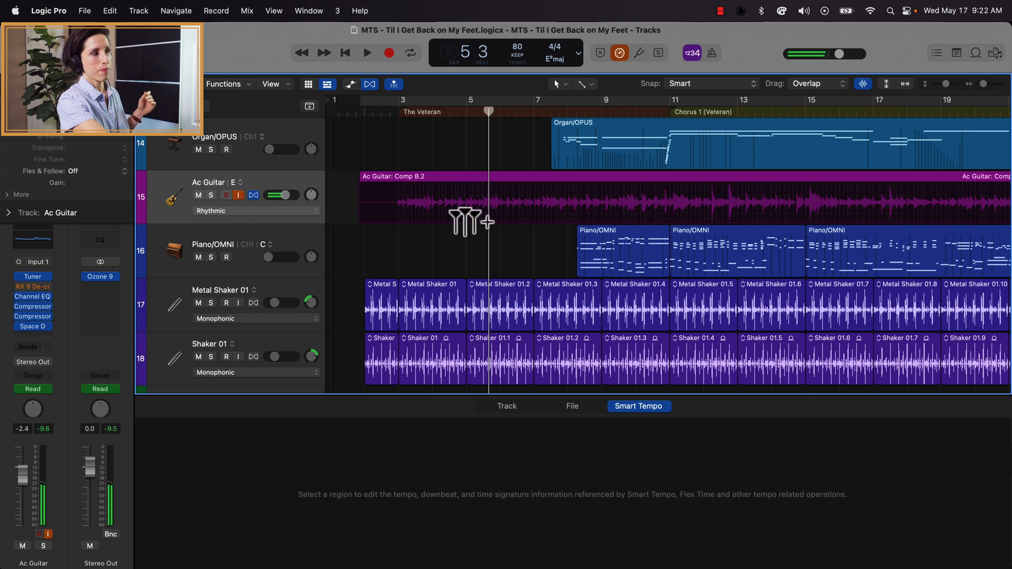
left_click(455, 178)
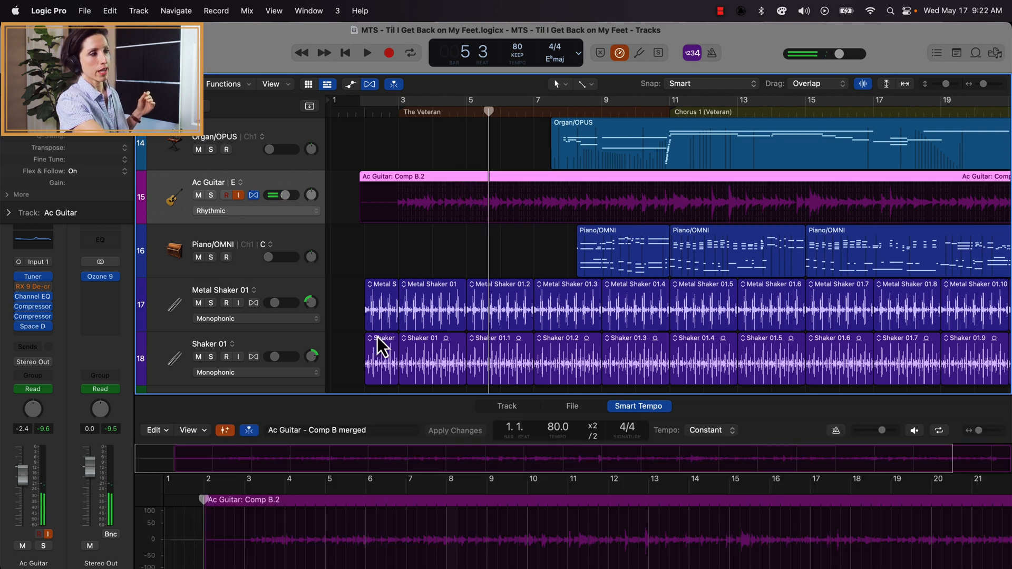
left_click(507, 407)
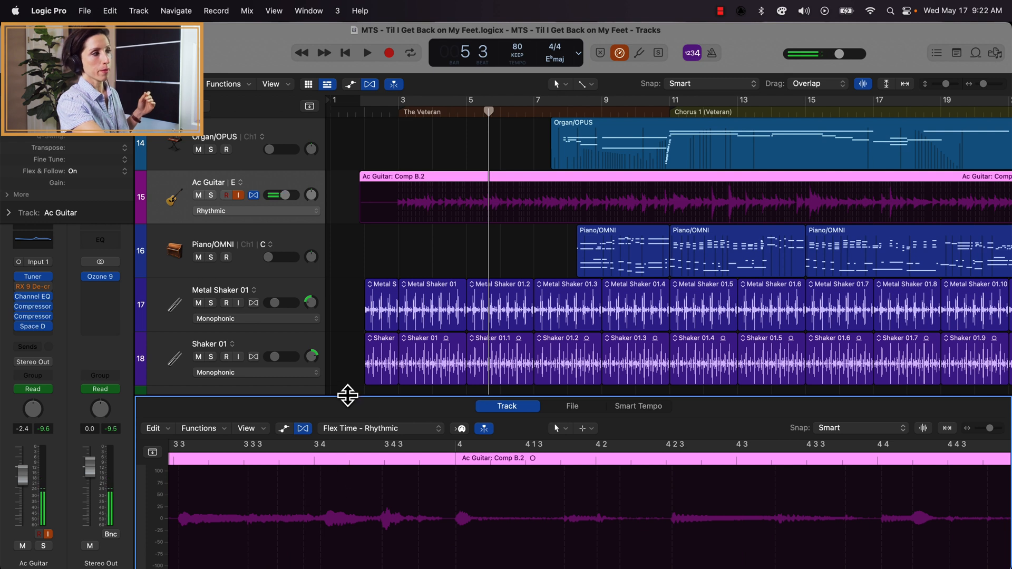
left_click_drag(348, 396, 355, 230)
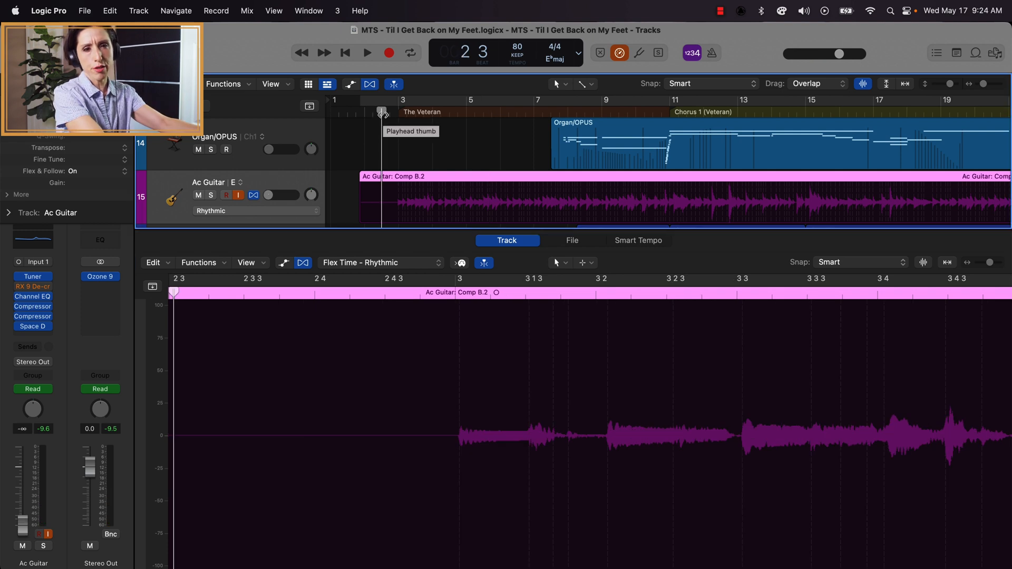
Play the guitar region from bar 2 into bar 3 to check the timing of the first notes
key("space")
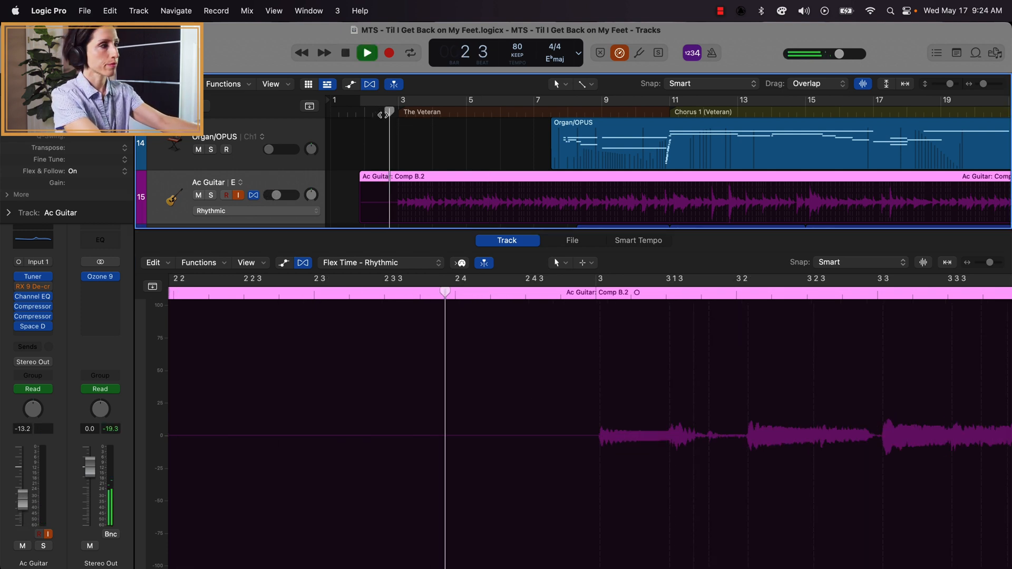
key("super+Right")
key("super+Right")
key("super+Right")
key("super+Right")
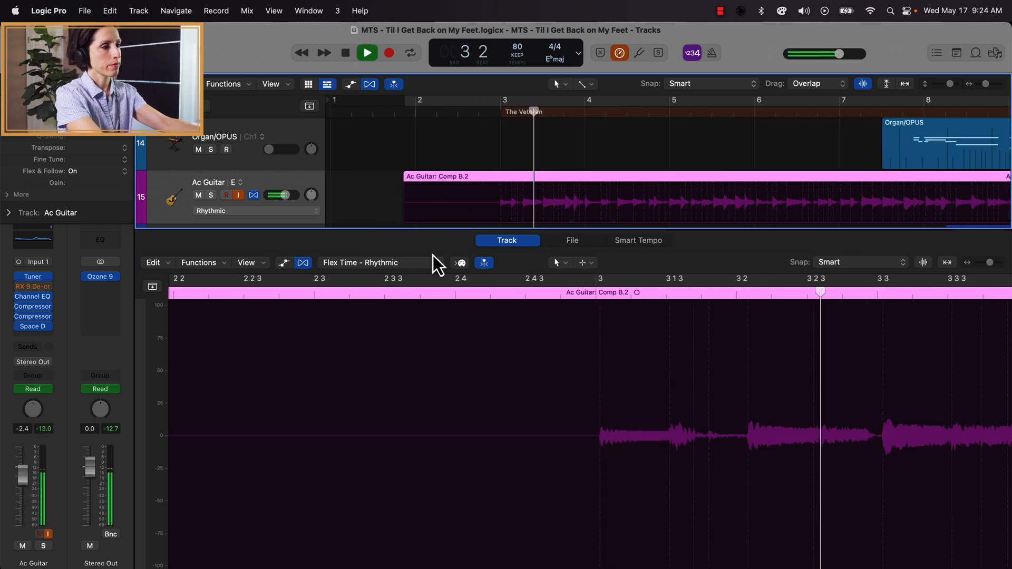
key("space")
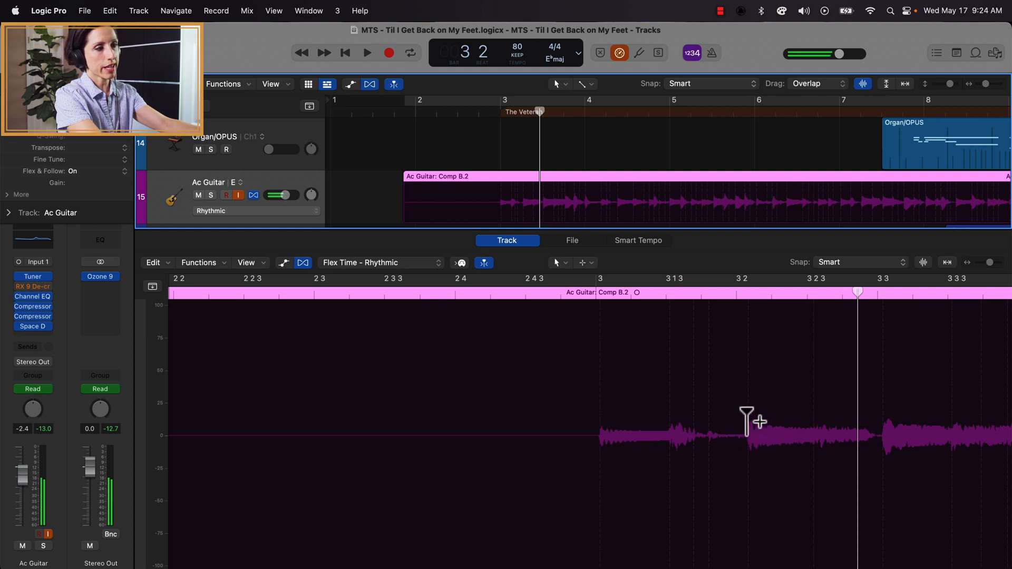
Try adding a single flex marker on the note near bar 3 beat 2 and shifting it earlier
left_click(747, 422)
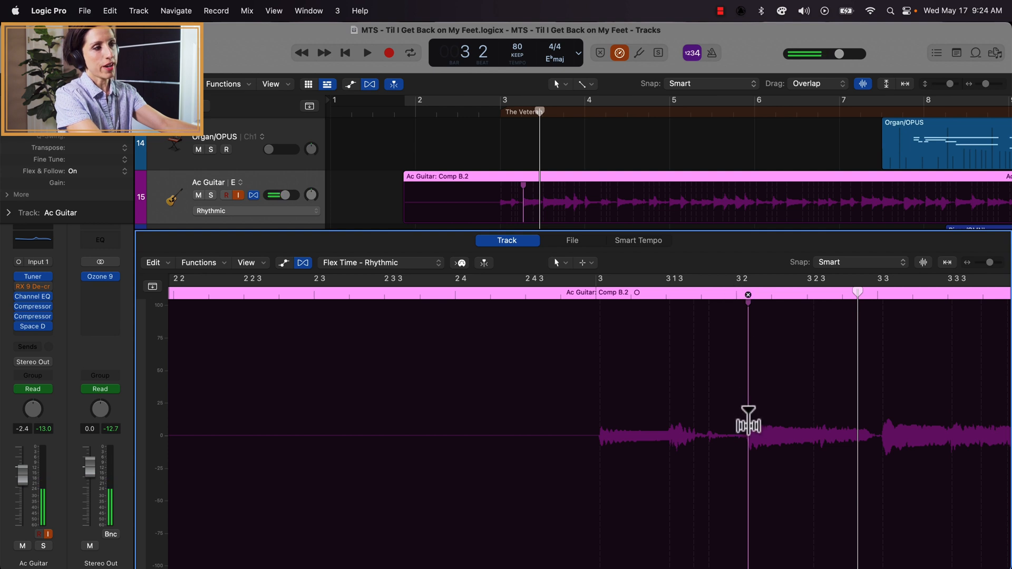
left_click_drag(748, 373, 731, 377)
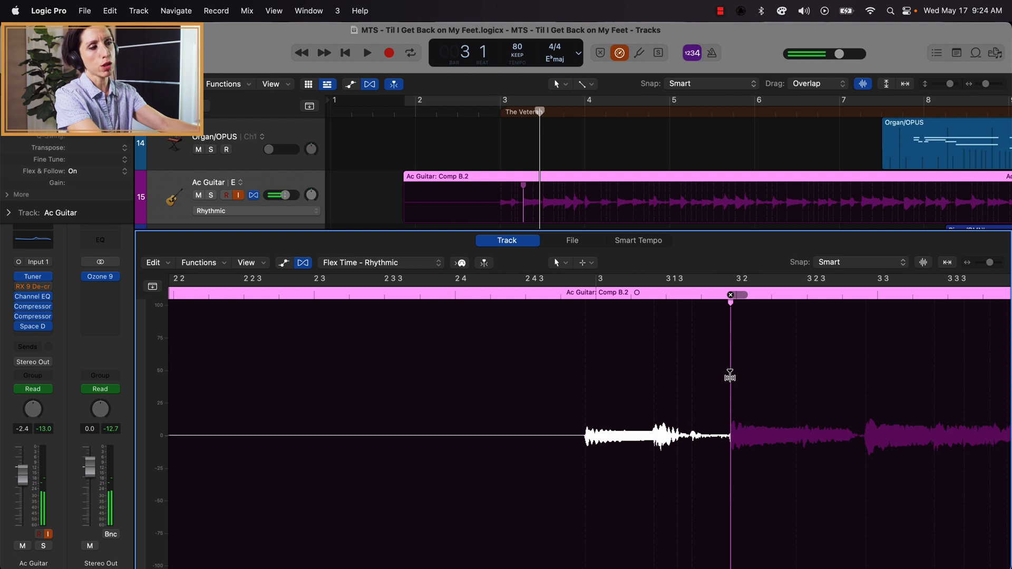
key("super+z")
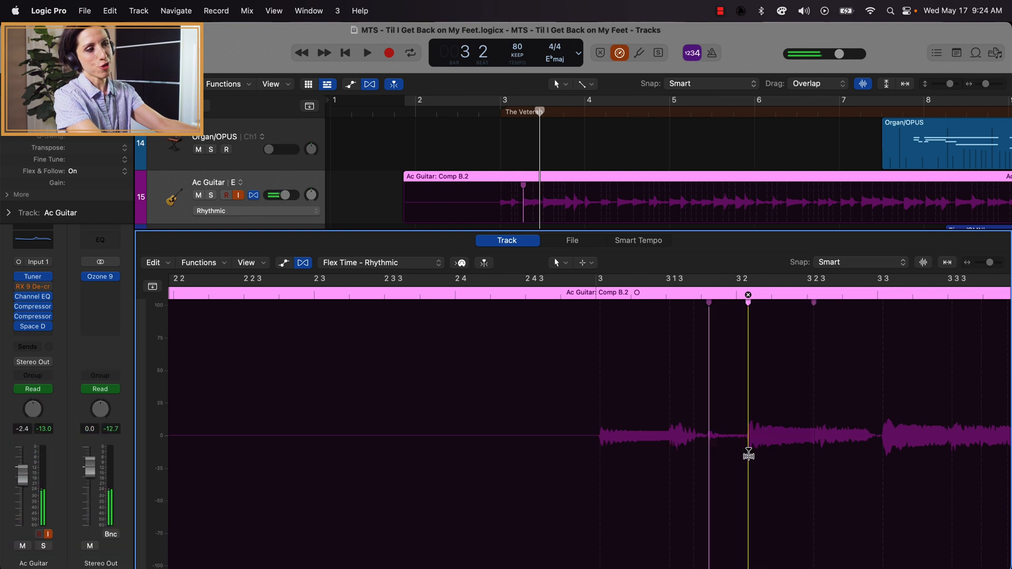
Shift the note near bar 3 beat 2 slightly earlier between flex markers on the neighbouring transients, and play it back
left_click_drag(749, 455, 738, 455)
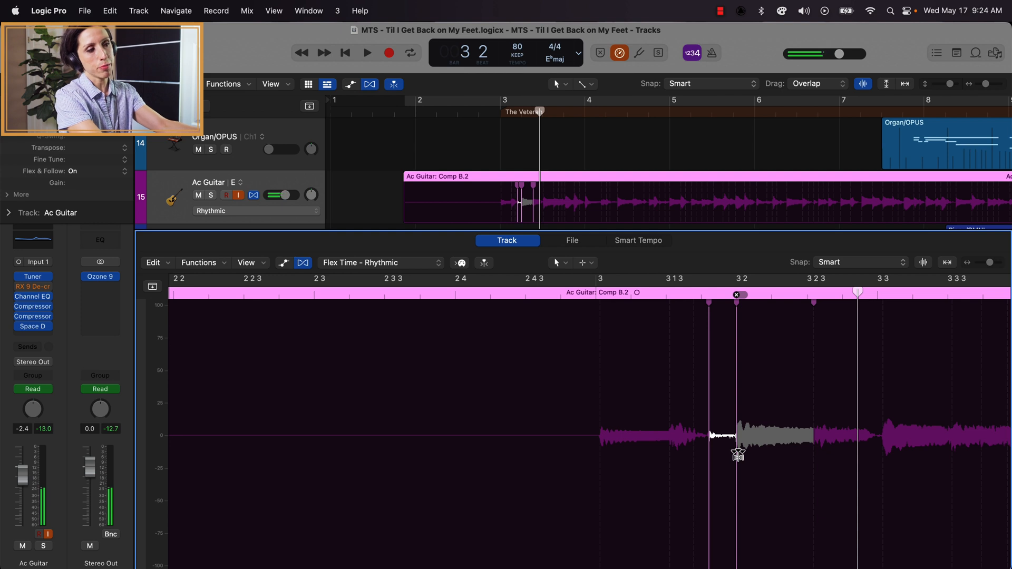
left_click(562, 290)
key("space")
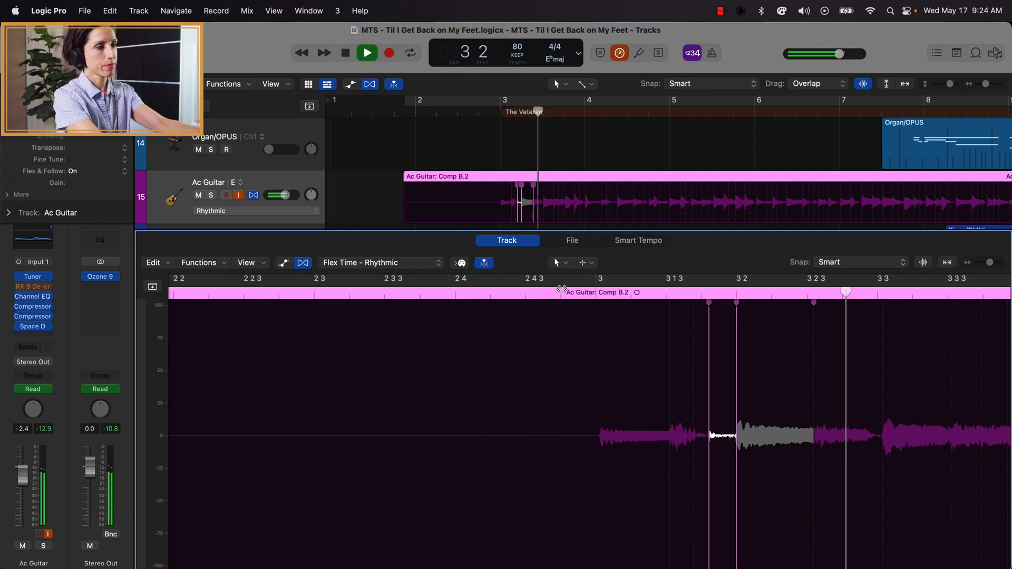
key("space")
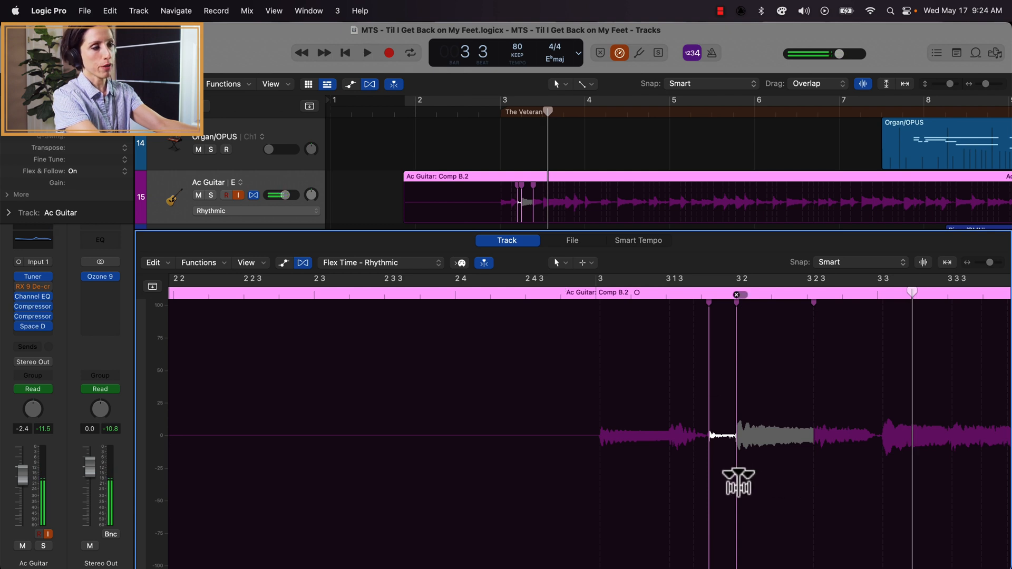
Fine-tune the flex markers before and at bar 3 beat 2, anchor the bar 3 downbeat with a marker, and play back the passage
left_click_drag(742, 482, 746, 481)
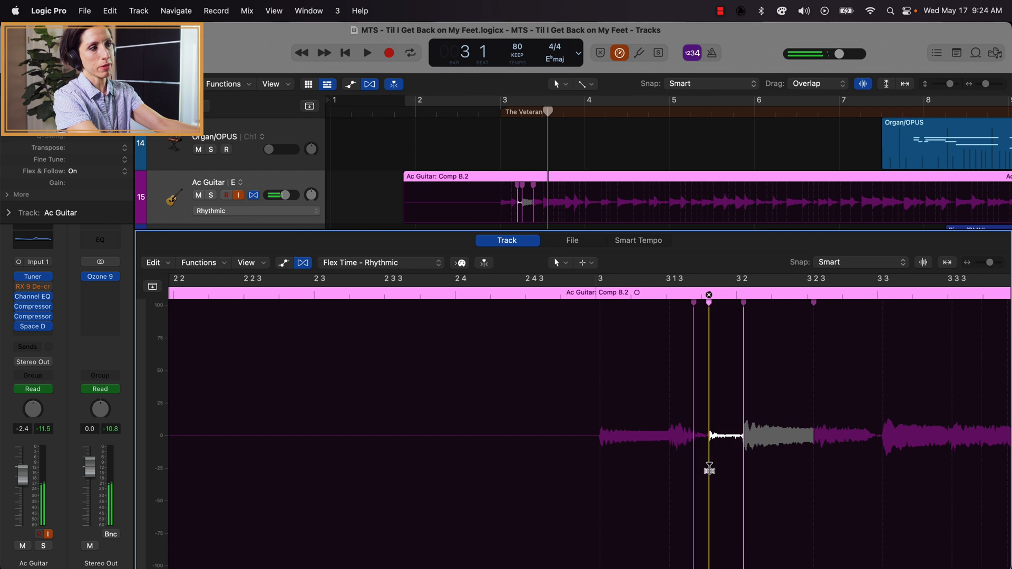
left_click_drag(710, 469, 706, 471)
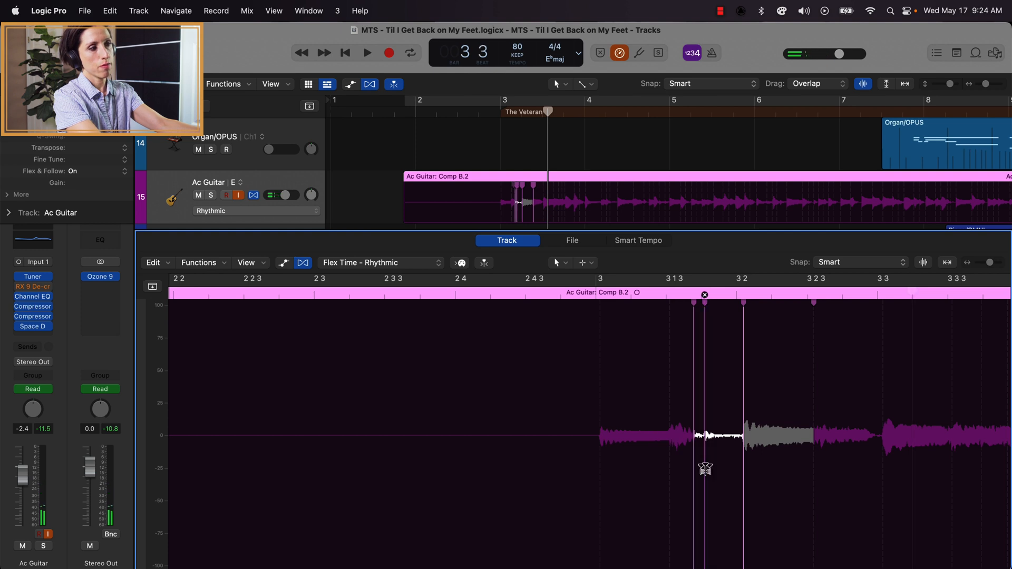
left_click(601, 473)
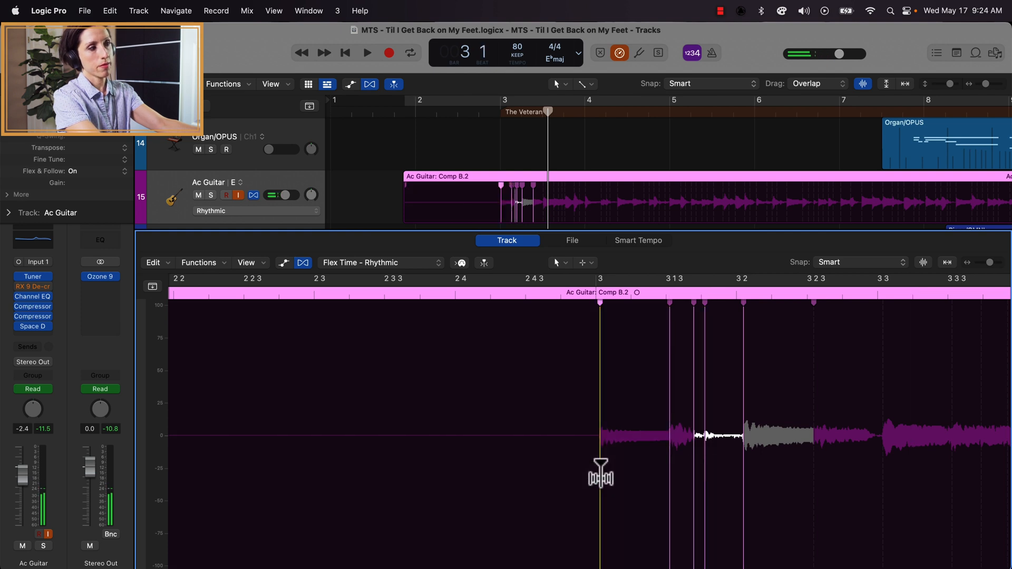
left_click(506, 294)
key("space")
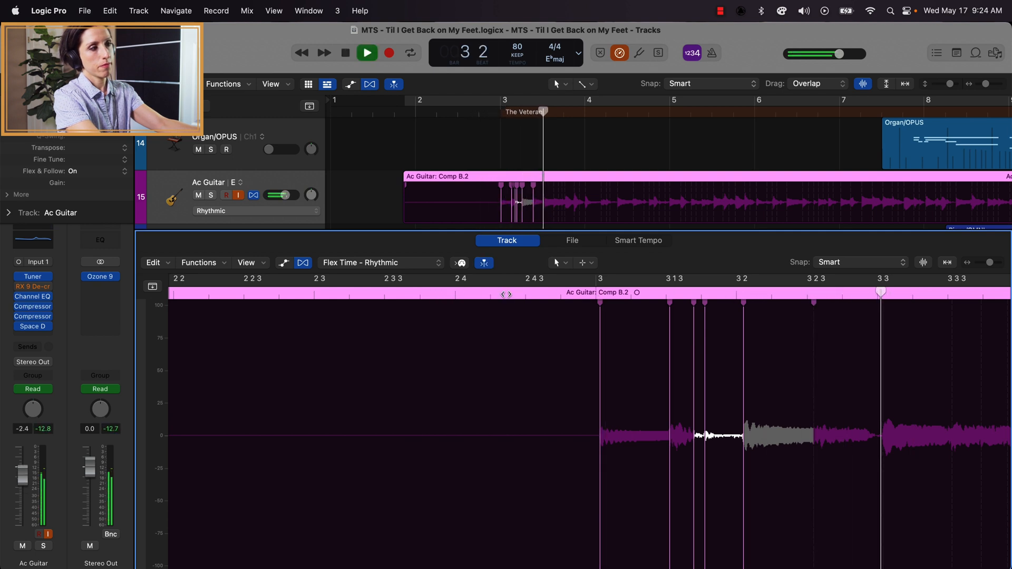
key("space")
scroll(640, 456, "left", 10)
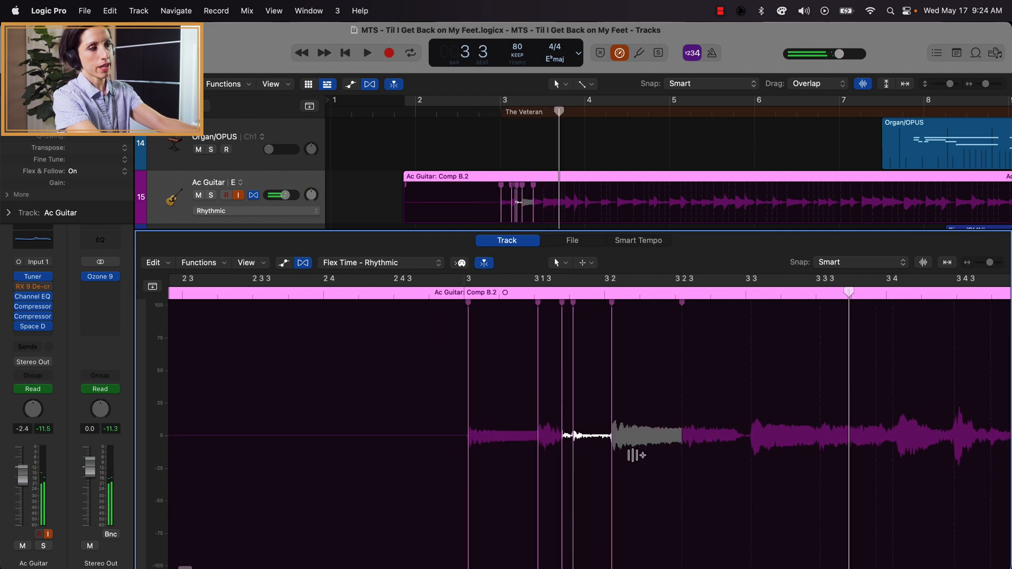
Play back the flexed guitar from bar 3 into bar 4 and add a flex marker at the transient needing correction
left_click(527, 293)
key("space")
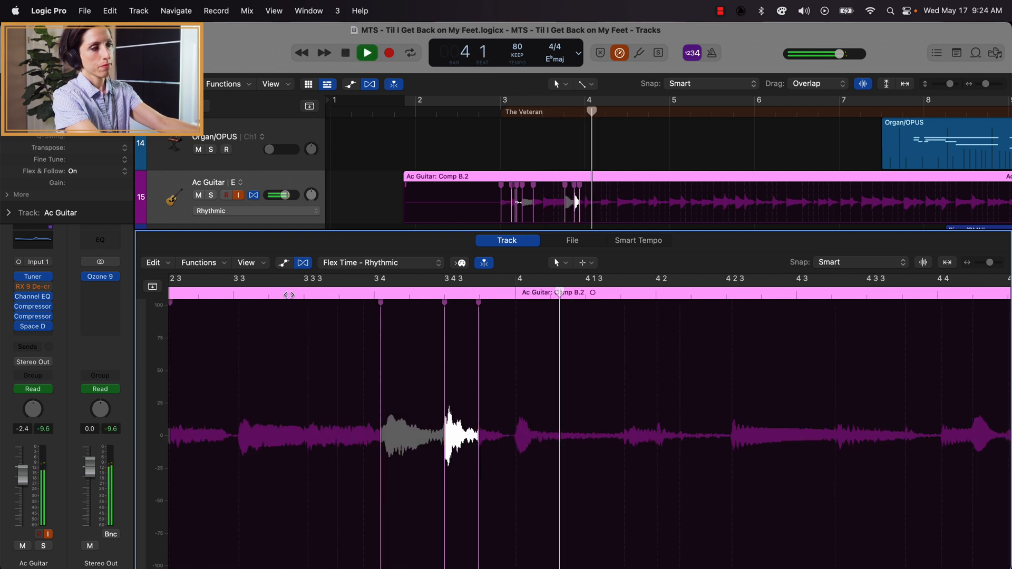
key("space")
left_click(560, 448)
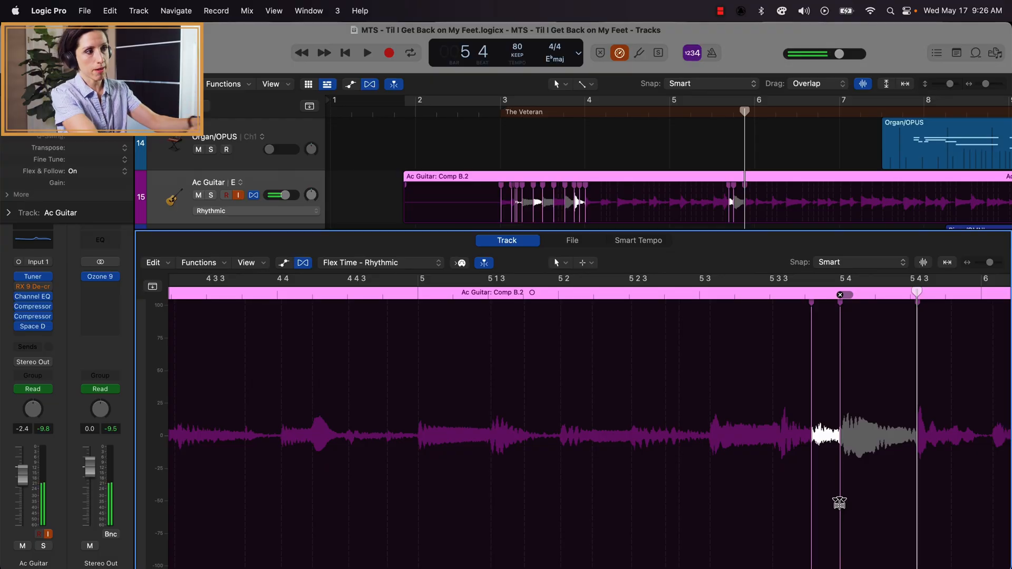
Add flex markers around the note near bar 5 beat 3 and a half and move that note slightly earlier
left_click(770, 292)
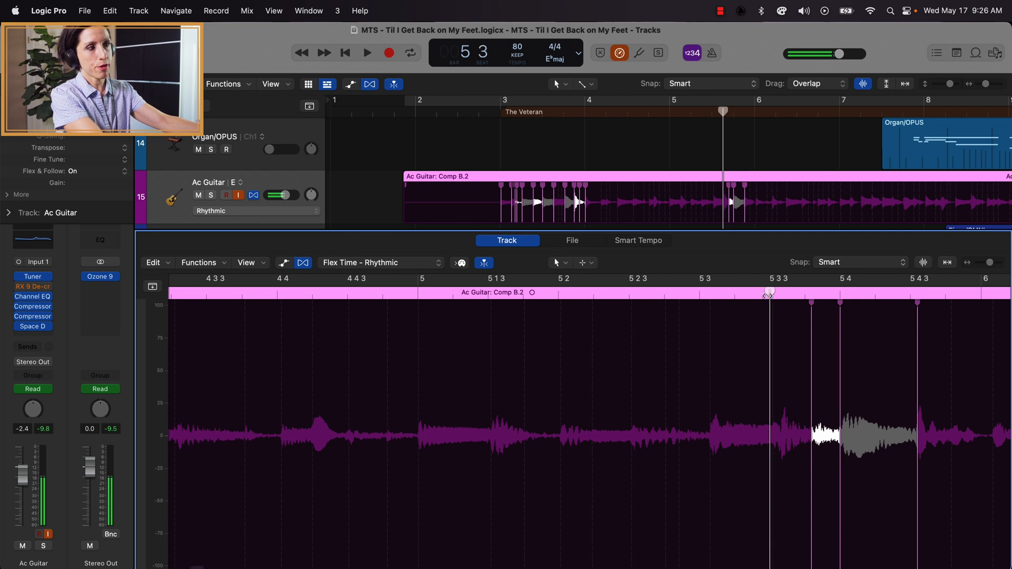
left_click(772, 477)
left_click_drag(771, 477, 766, 474)
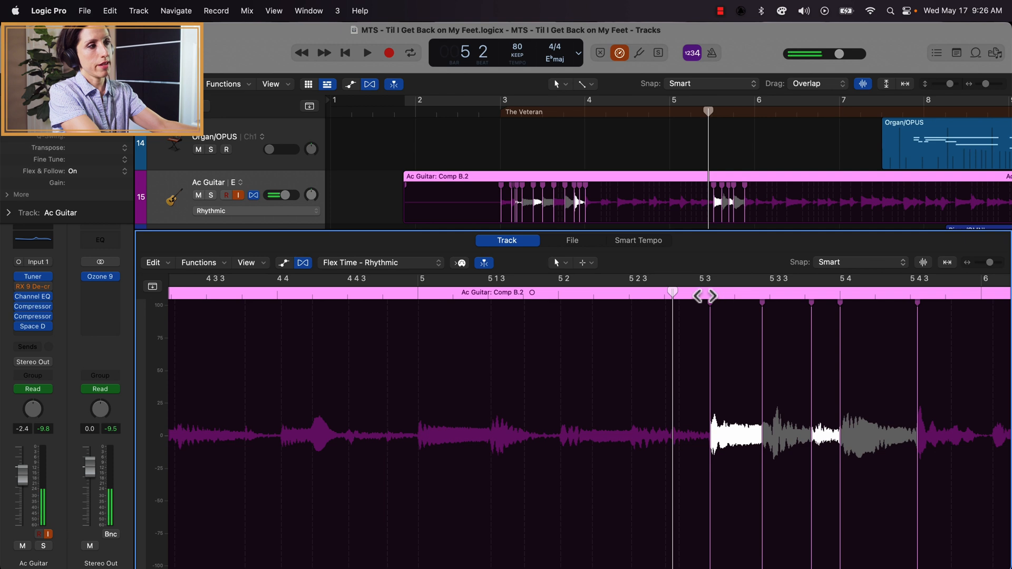
Move the note at bar 5 beat 3 slightly earlier, with a flex marker anchoring the audio before it, and play back the passage
left_click(701, 293)
left_click_drag(709, 459, 698, 466)
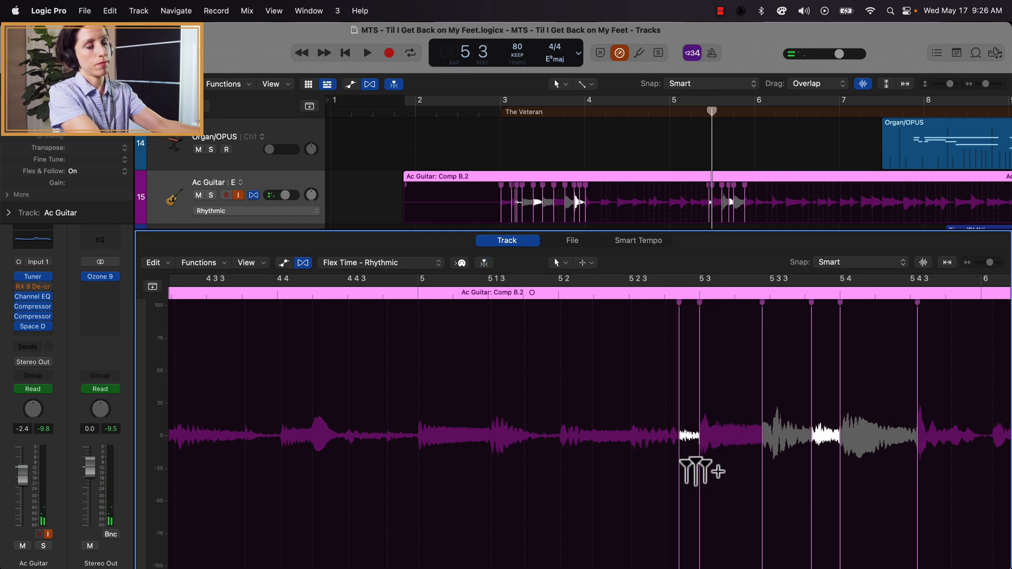
left_click(528, 293)
key("space")
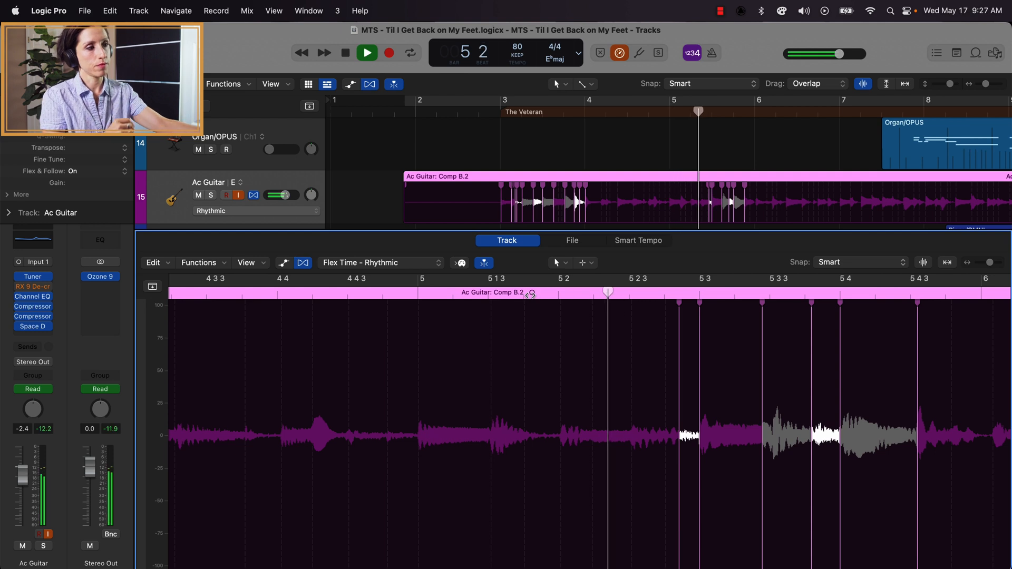
key("space")
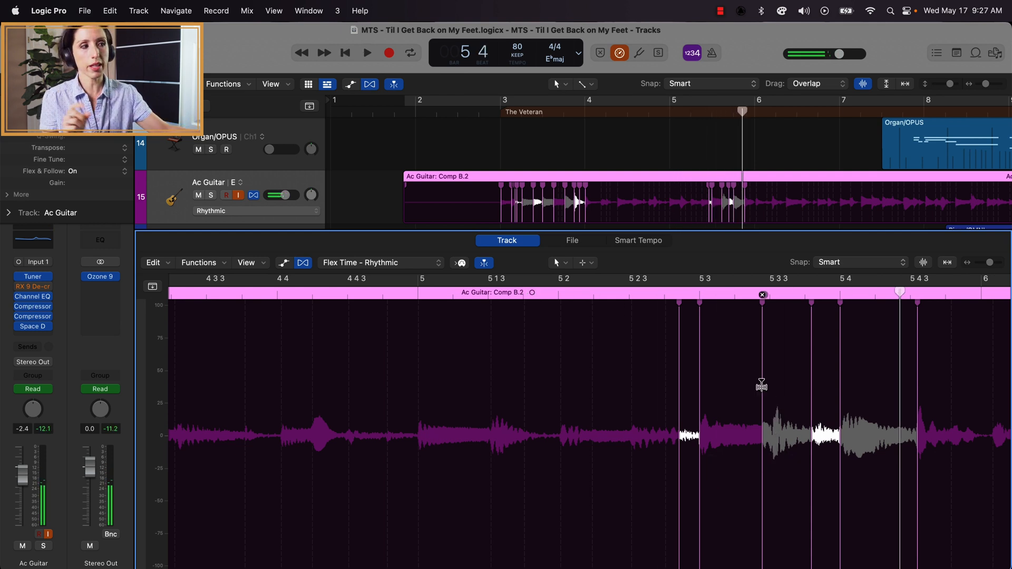
Replace the flex marker just before bar 5 beat 3 and a half with one on its transient, and try moving it earlier
left_click(763, 296)
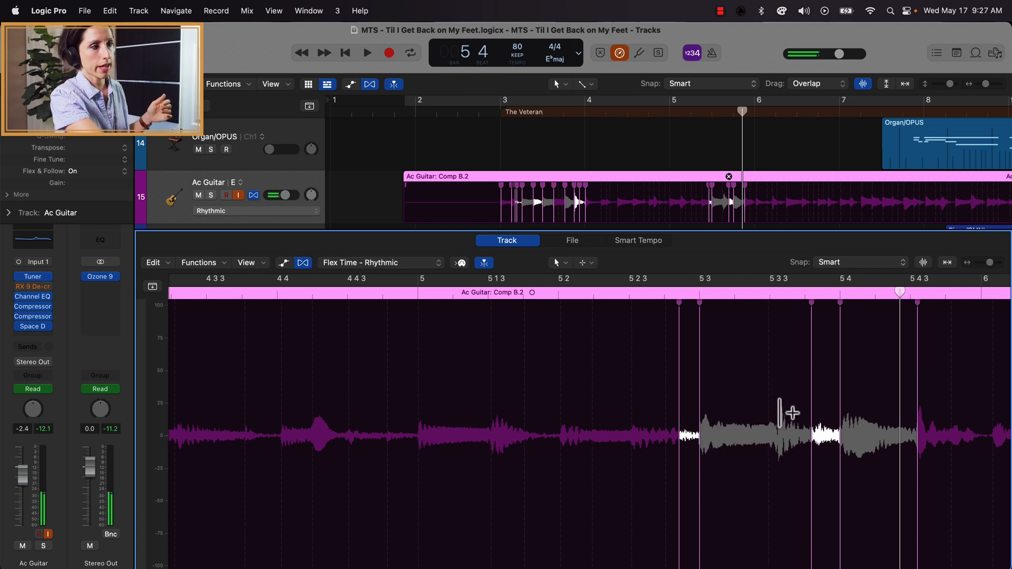
left_click(780, 413)
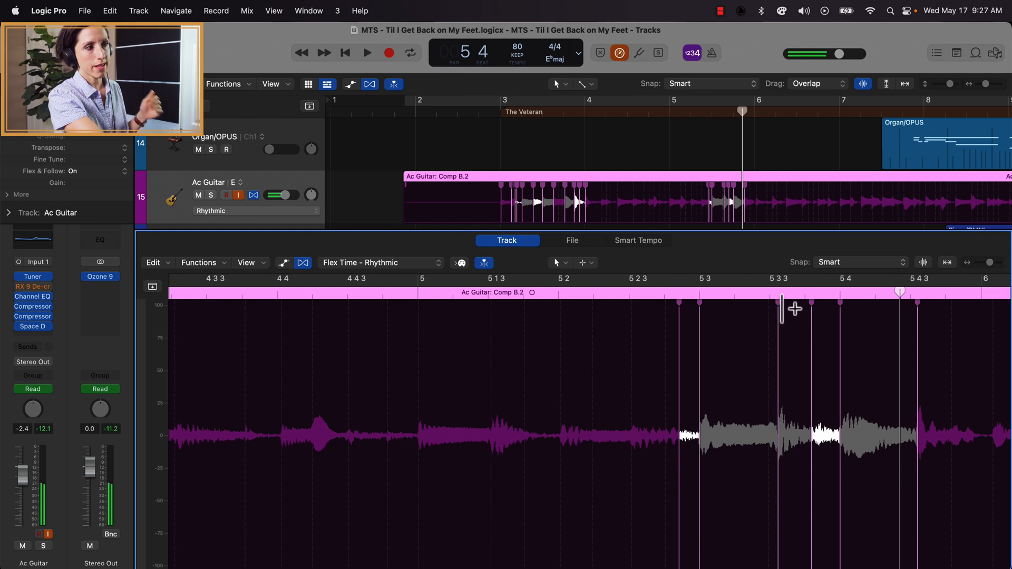
left_click_drag(779, 492, 772, 495)
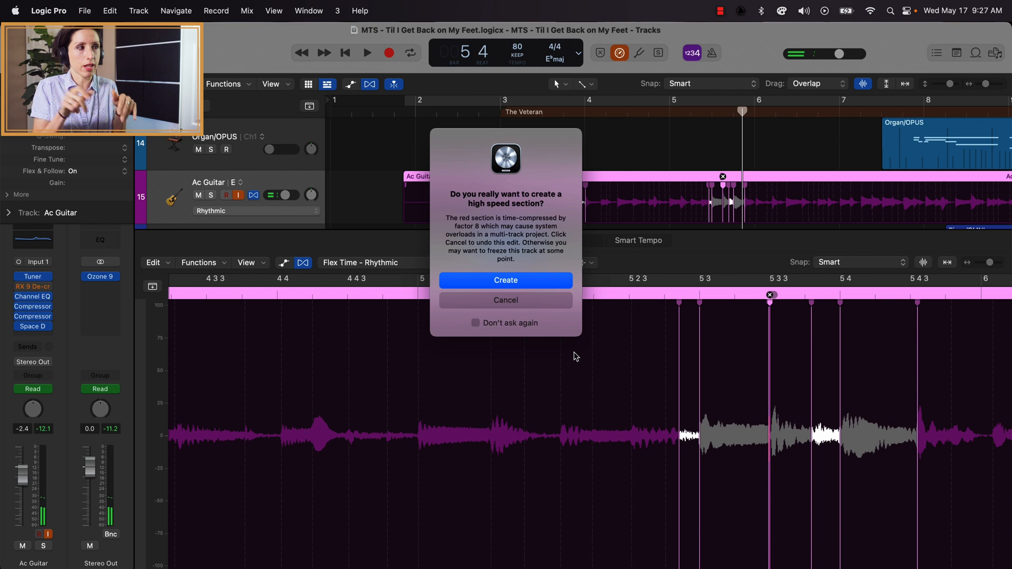
left_click(544, 302)
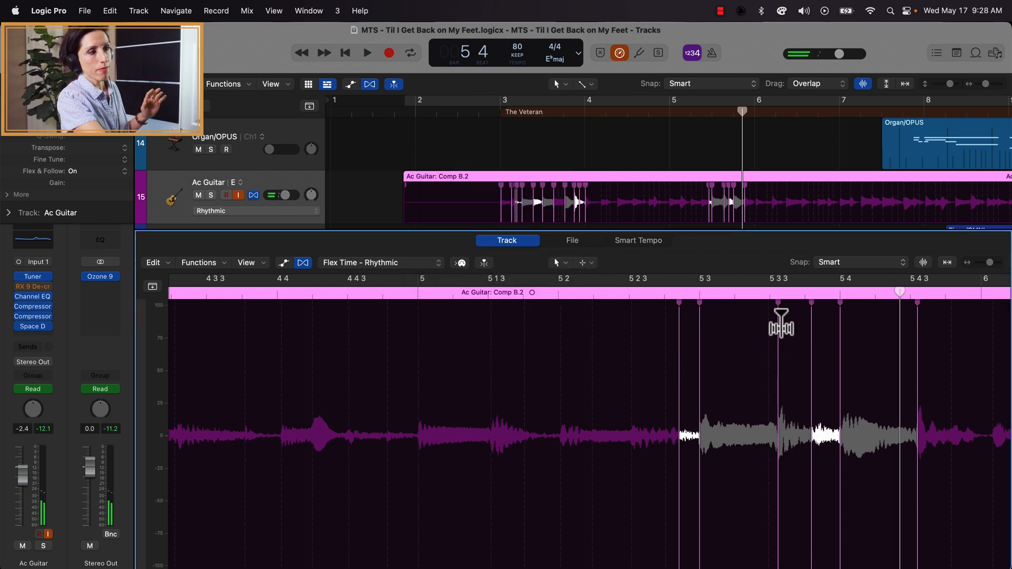
Shift the flex marker at bar 5 beat 3 and a half slightly earlier and play back the passage into bar 6
left_click_drag(779, 311, 777, 311)
key("space")
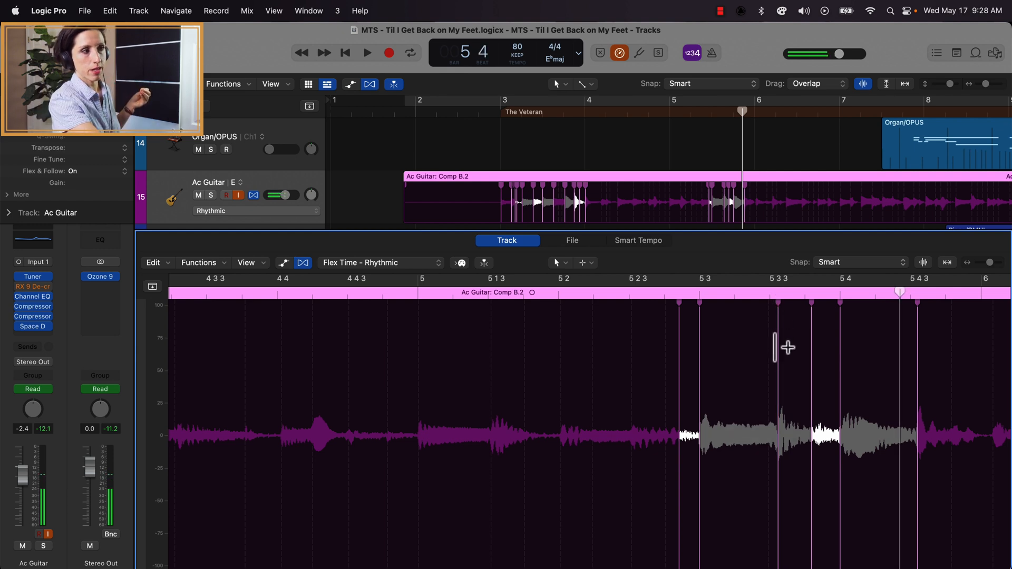
left_click(779, 335)
left_click_drag(779, 336, 773, 338)
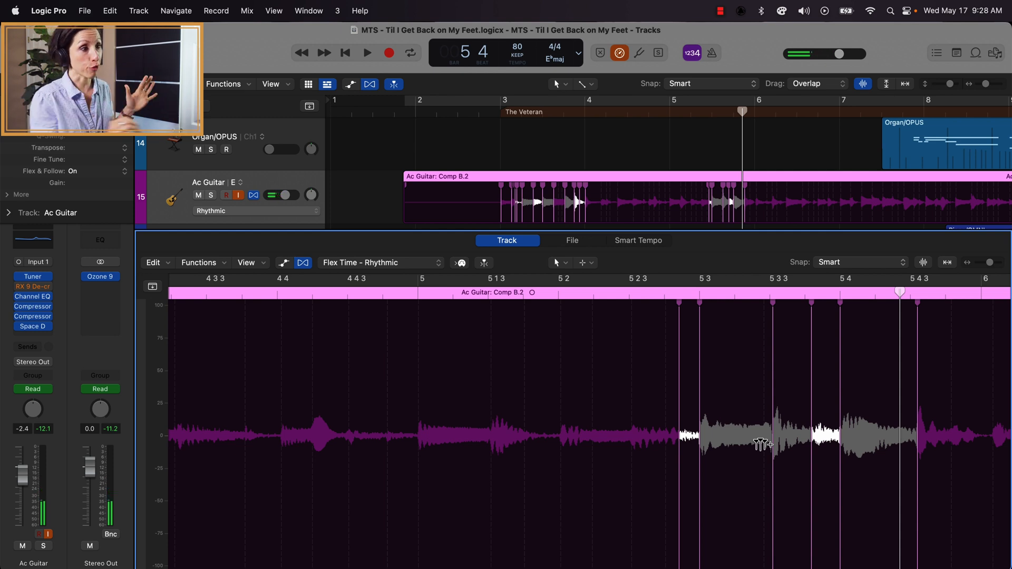
left_click(610, 296)
key("space")
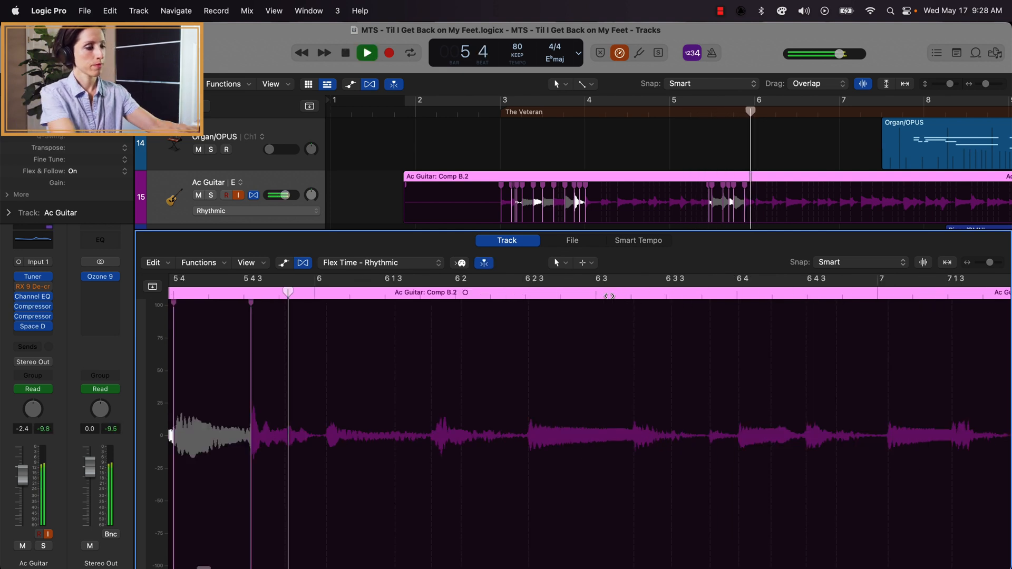
key("space")
Move the flex marker between bar 5 beat 3 and a half and beat 4 slightly earlier, and play back from beat 2
scroll(584, 477, "left", 5)
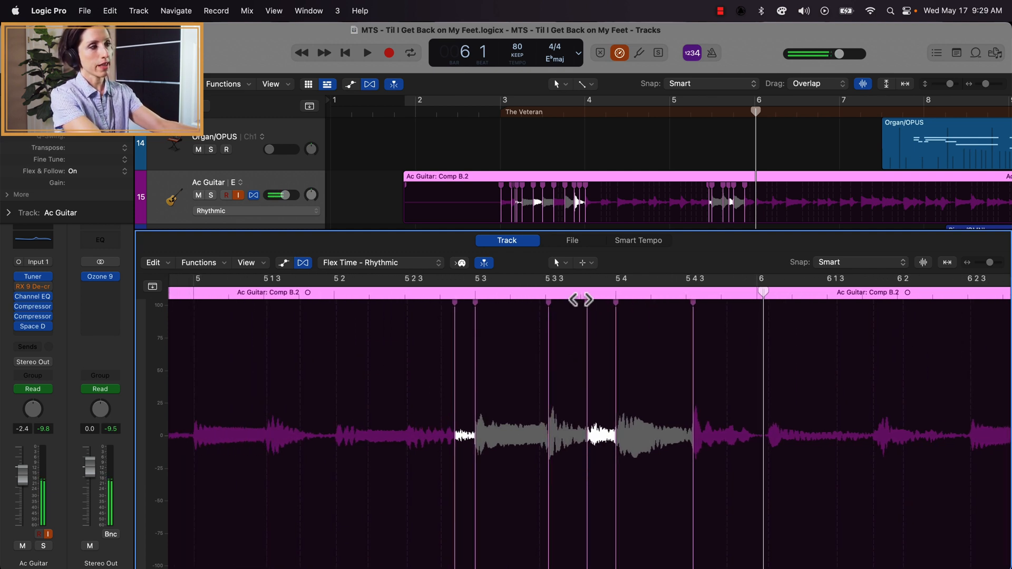
left_click(588, 394)
left_click_drag(588, 395, 581, 396)
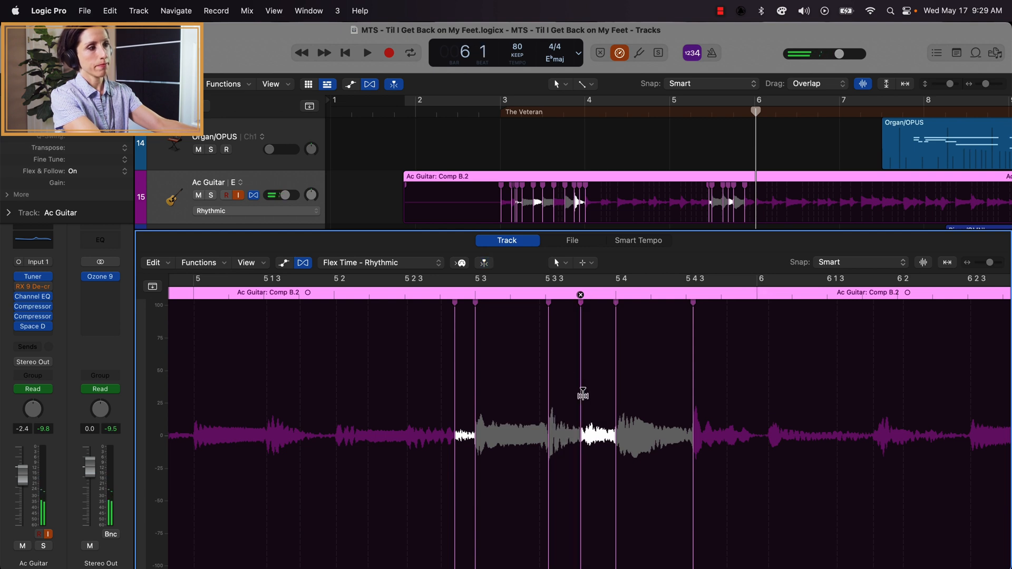
left_click(412, 296)
key("space")
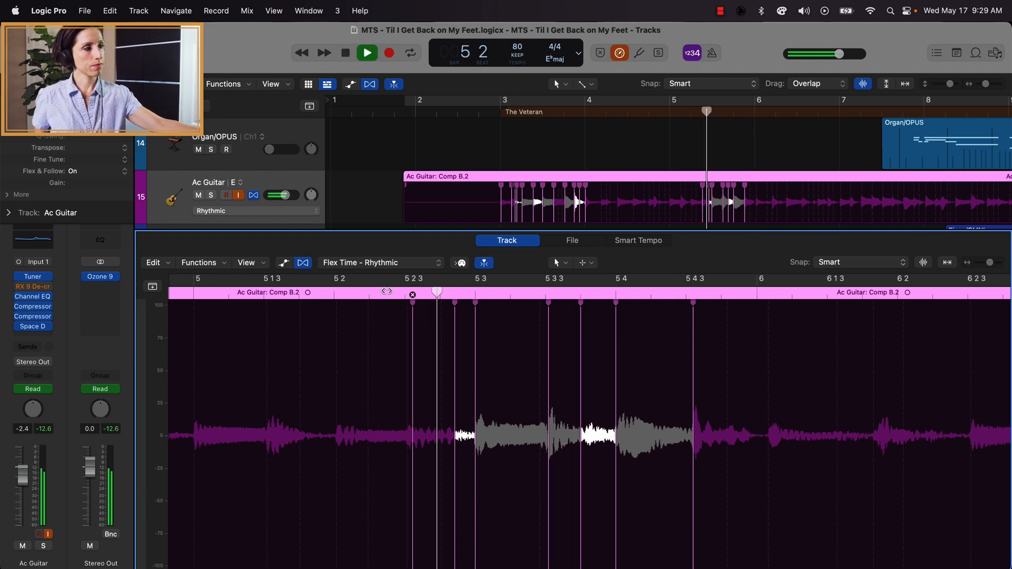
key("space")
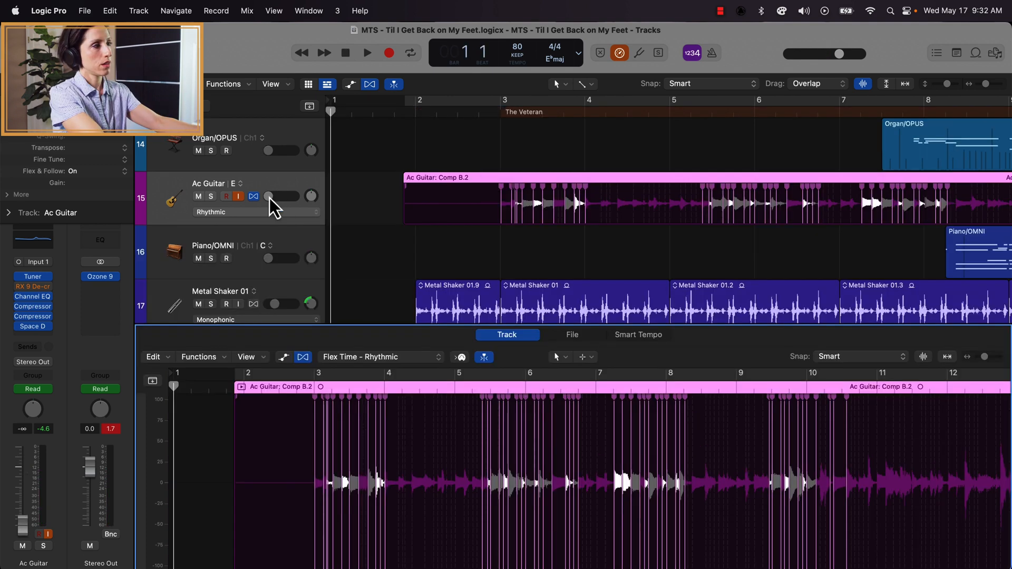
Duplicate the active track alternative of the Ac Guitar track
left_click(240, 183)
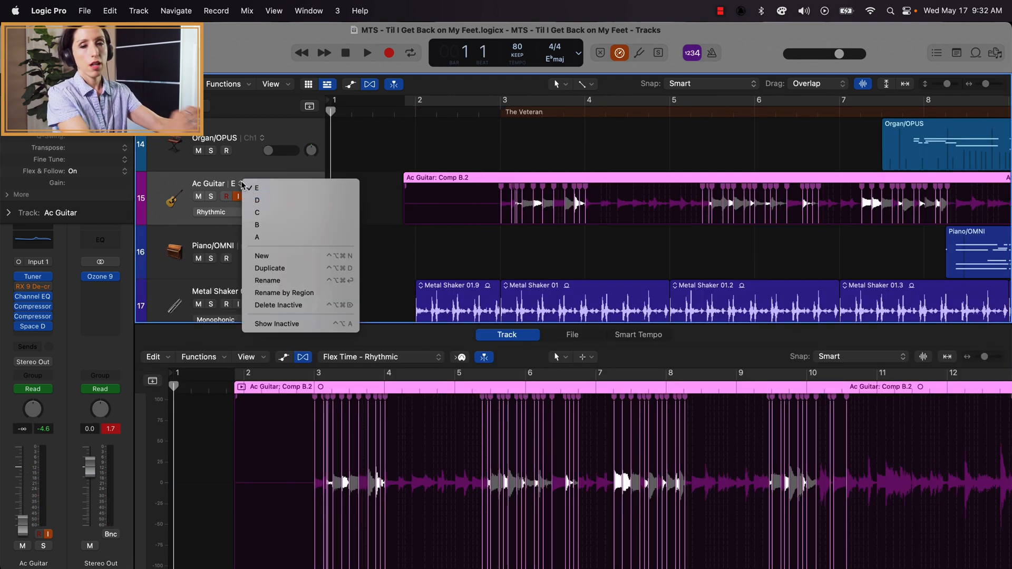
left_click(292, 274)
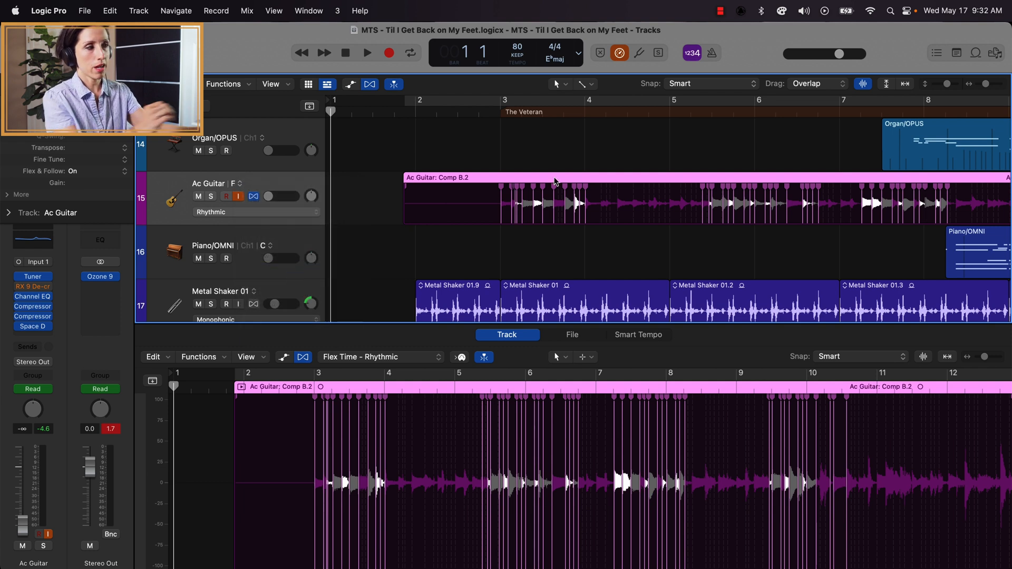
Bounce the flexed guitar comp region in place onto the selected track as "Guitar Flexed", and turn off the Flex display for the tracks
right_click(555, 181)
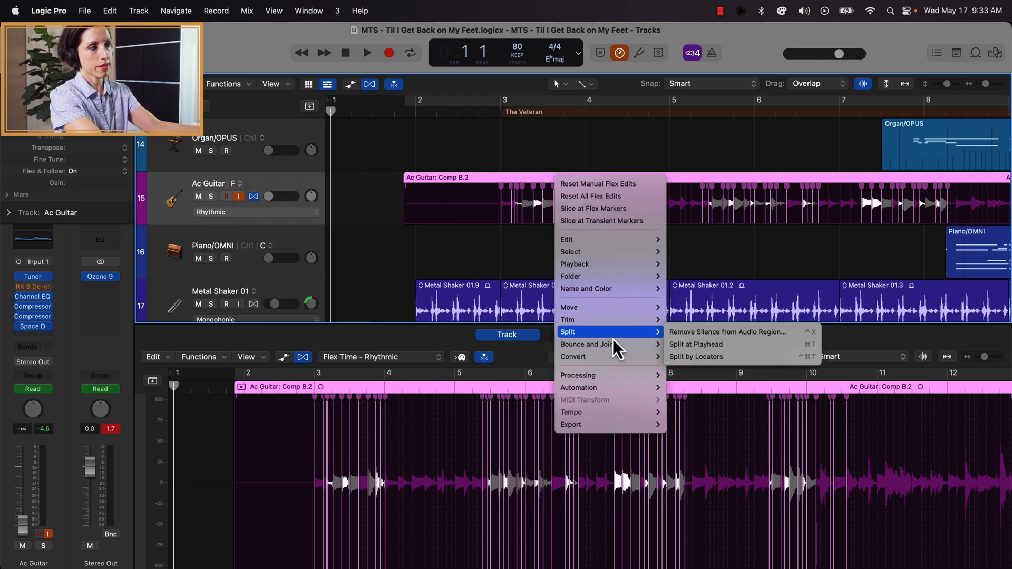
mouse_move(613, 344)
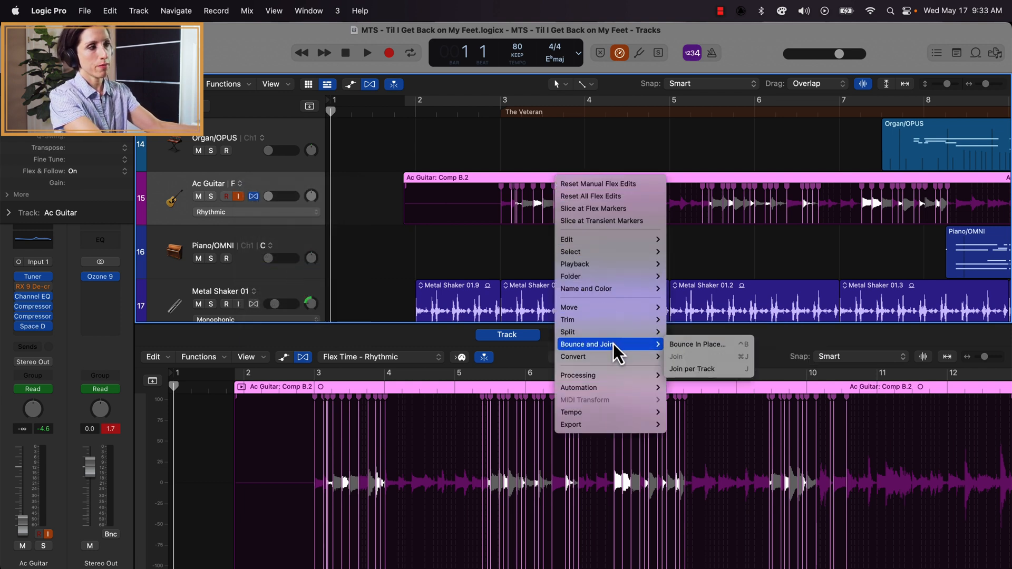
left_click(700, 344)
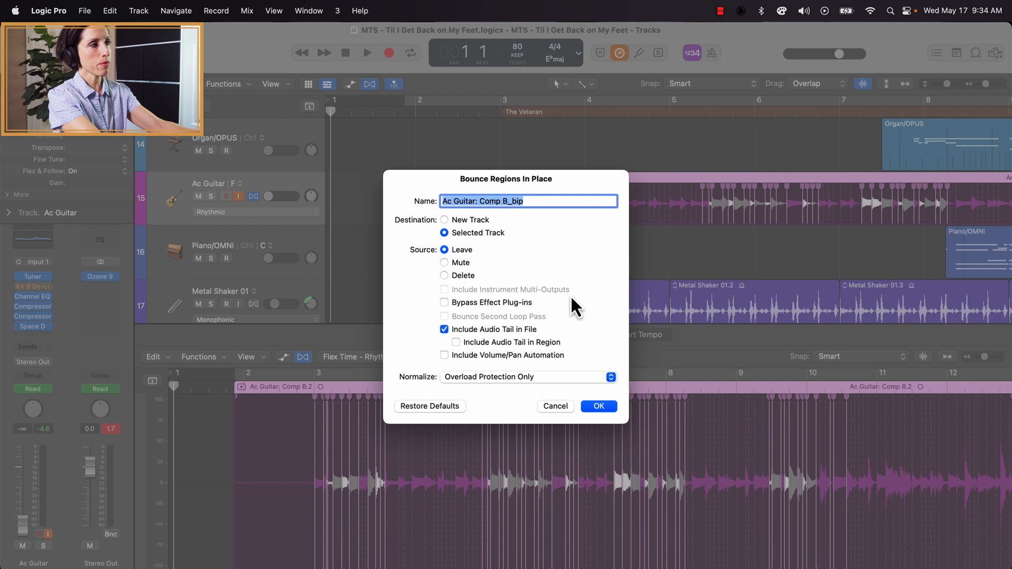
type("Guitar Flexed")
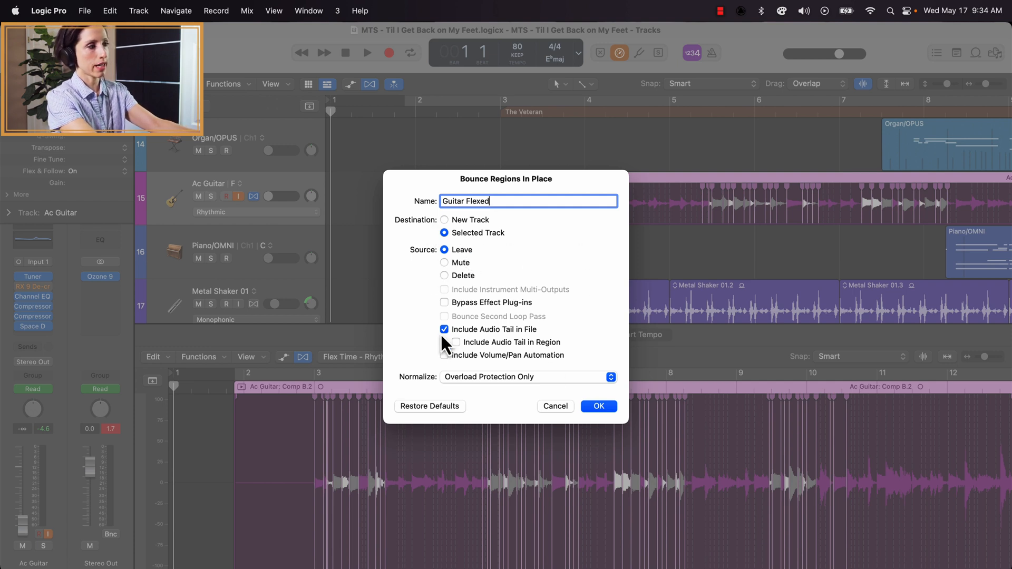
left_click(599, 406)
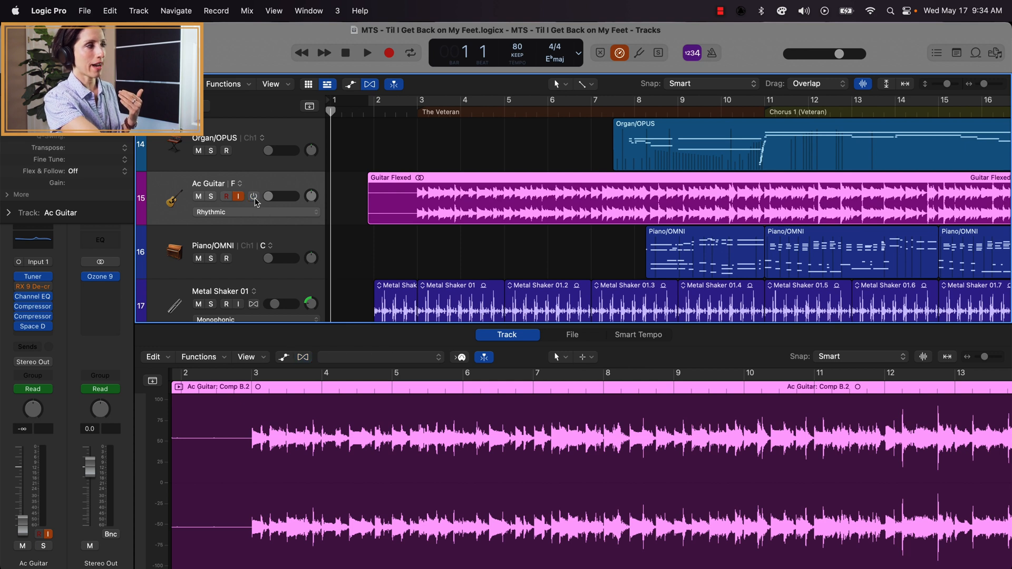
left_click(370, 85)
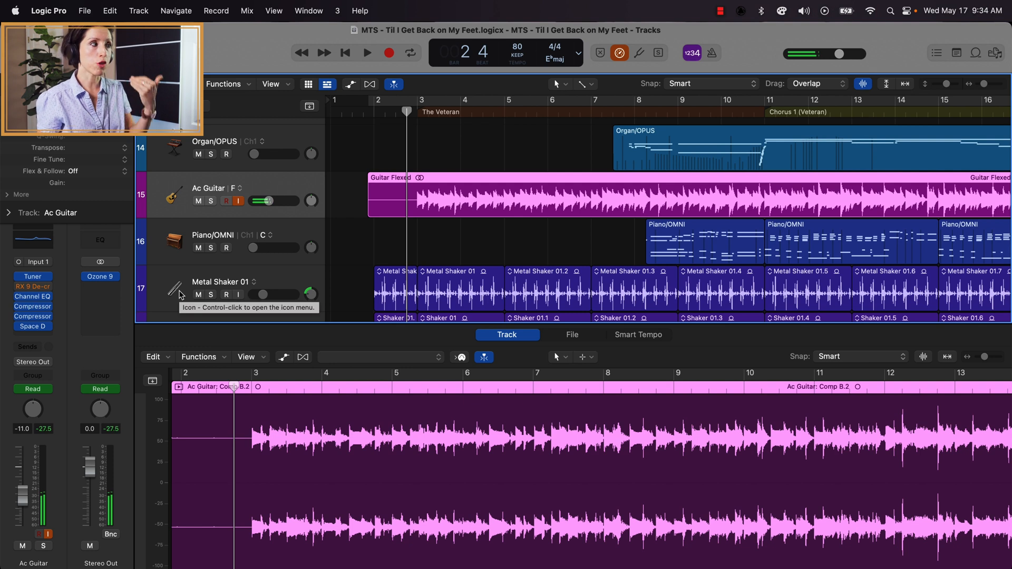